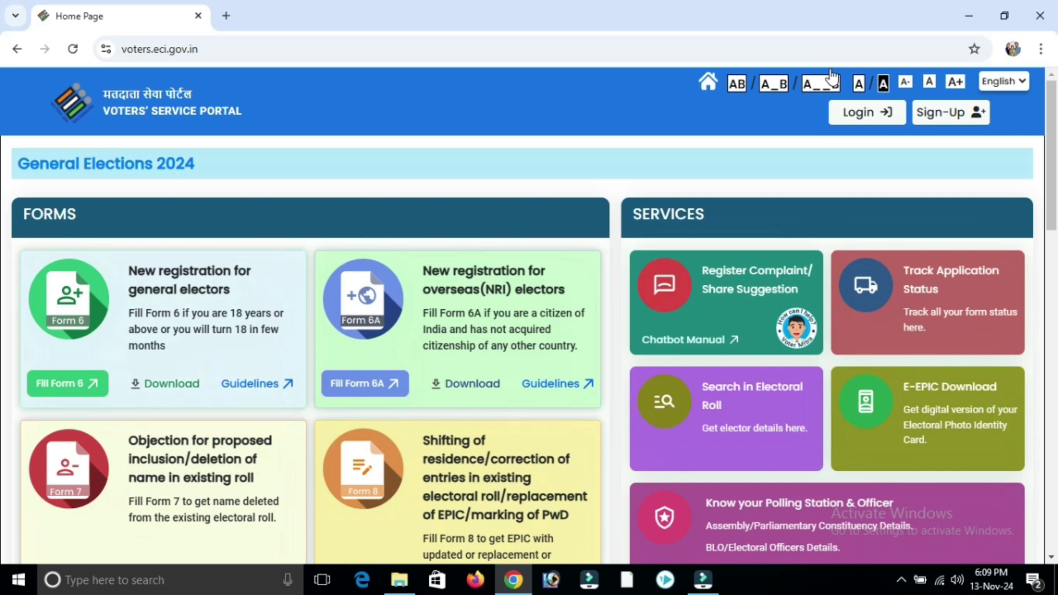
Step: Fill the portal login form with the registered mobile number, the saved password and the captcha
left_click(853, 113)
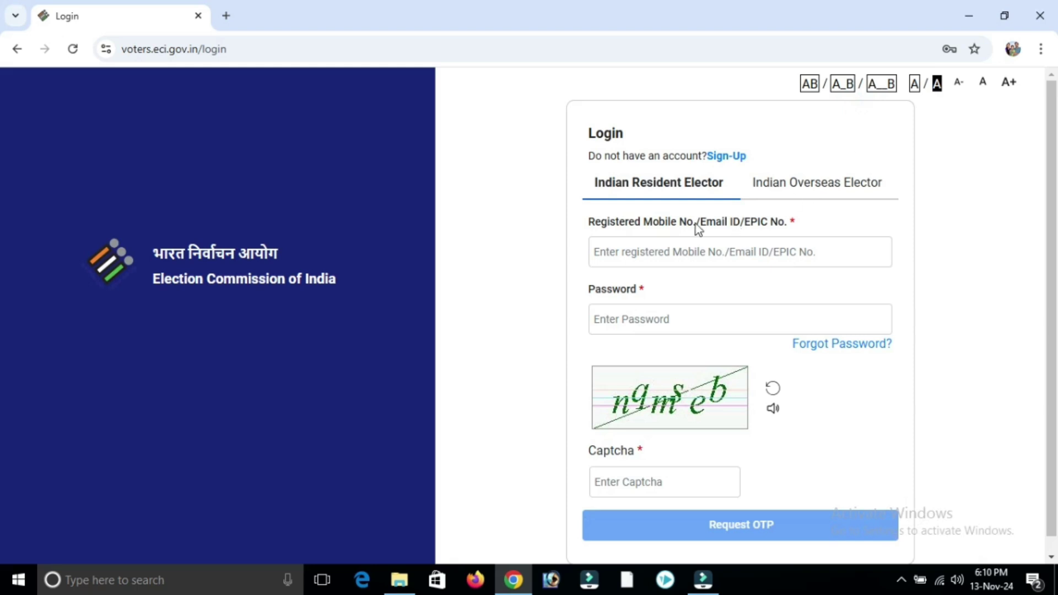
left_click(684, 259)
type("74")
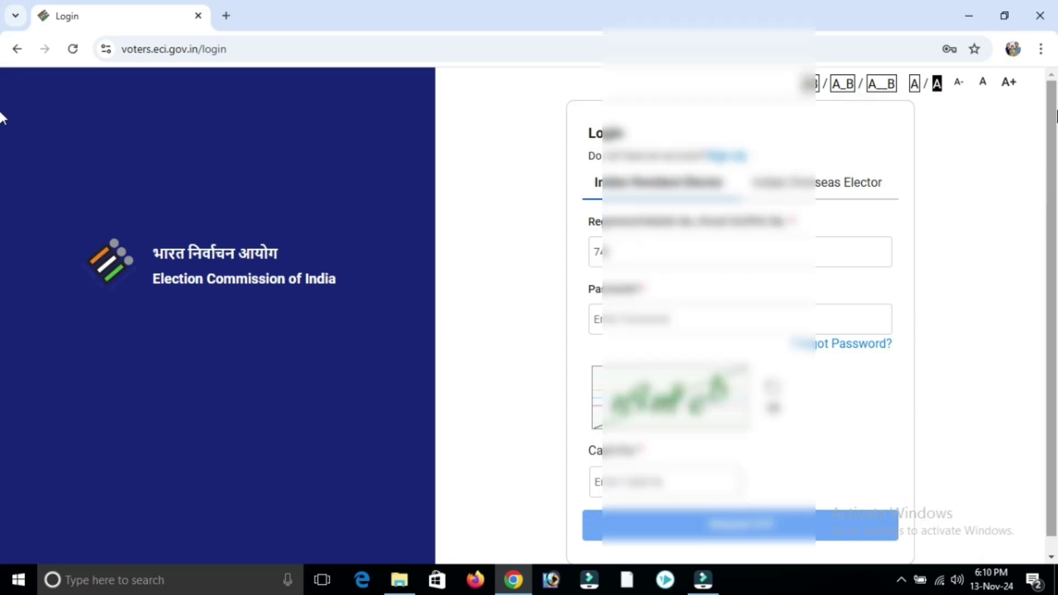
type("********")
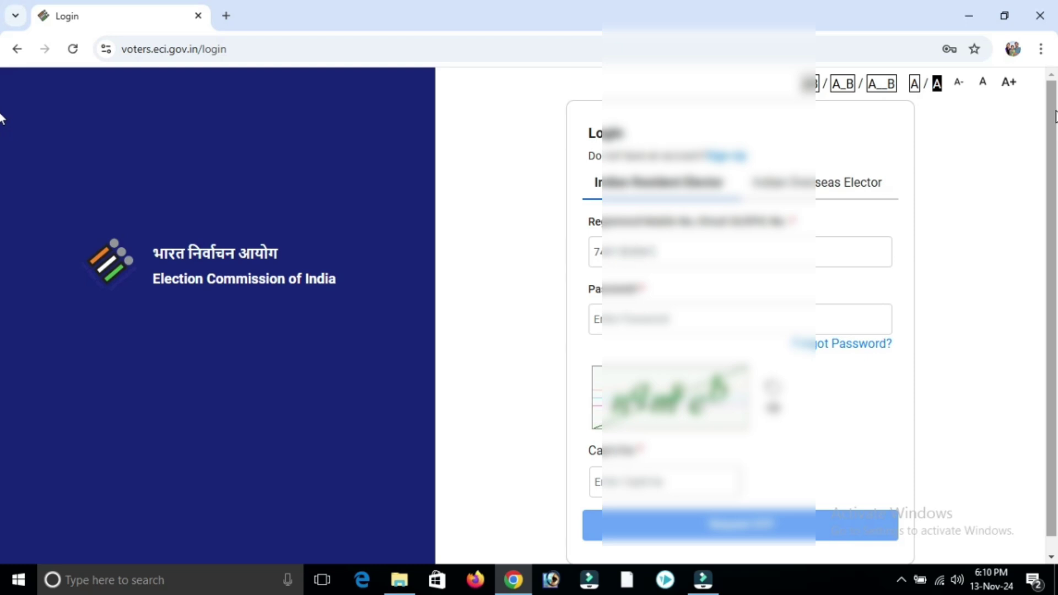
left_click(639, 320)
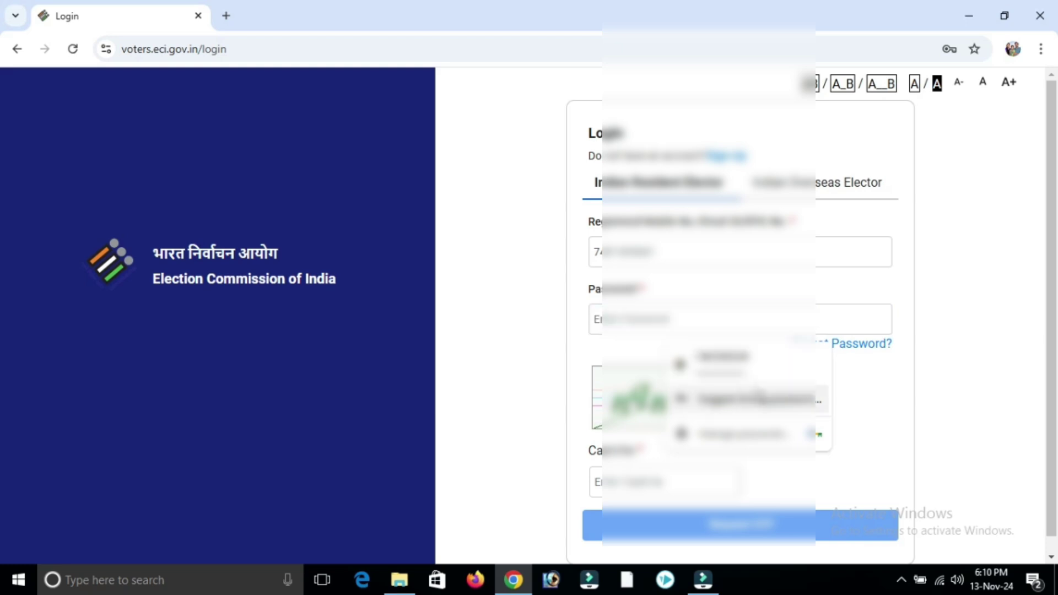
left_click(717, 361)
left_click(862, 330)
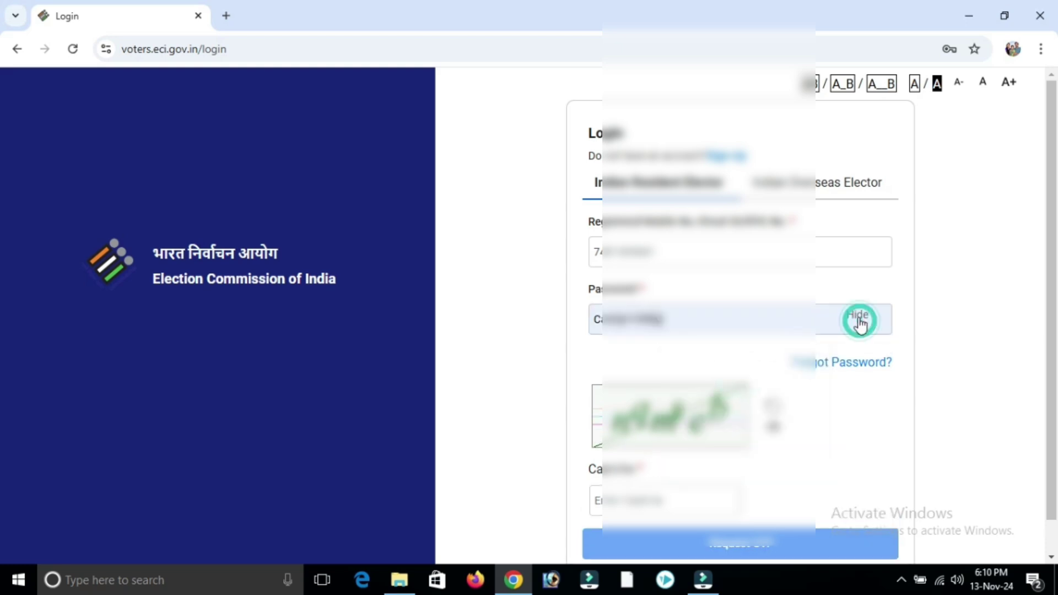
left_click(848, 323)
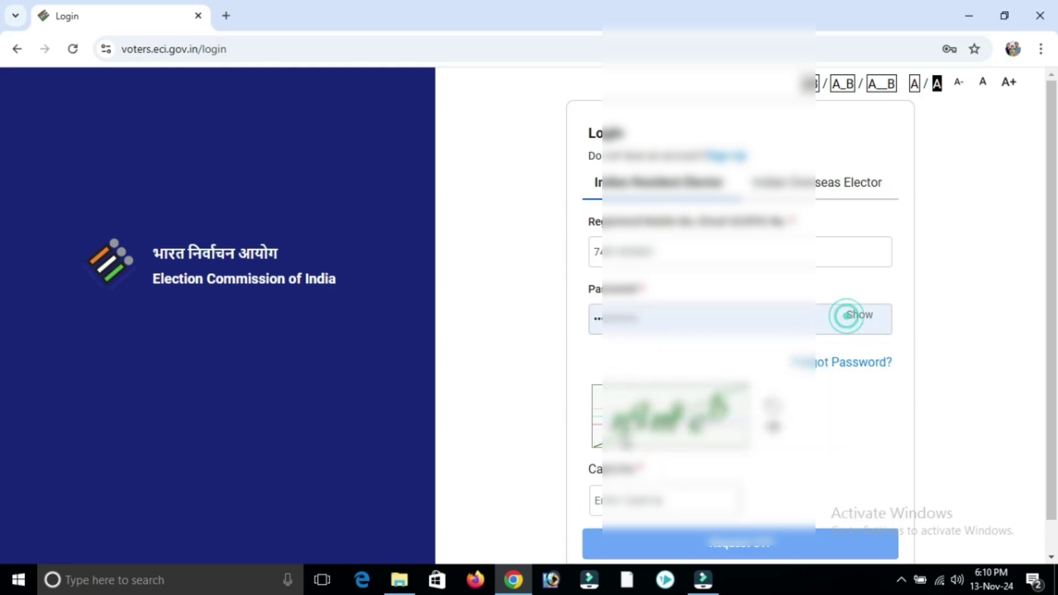
left_click(621, 493)
type("n")
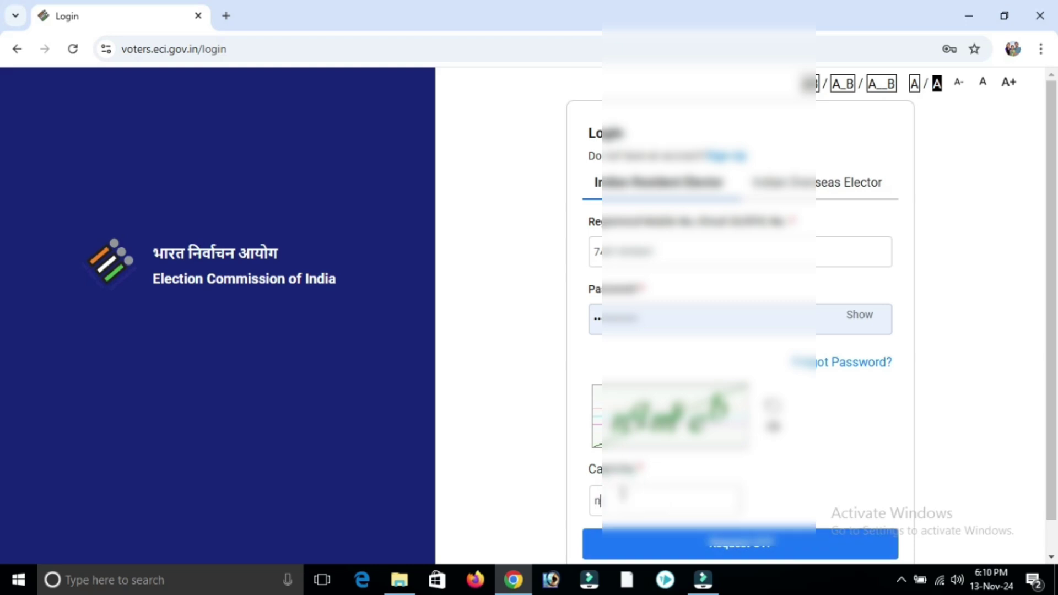
type("cmtccb")
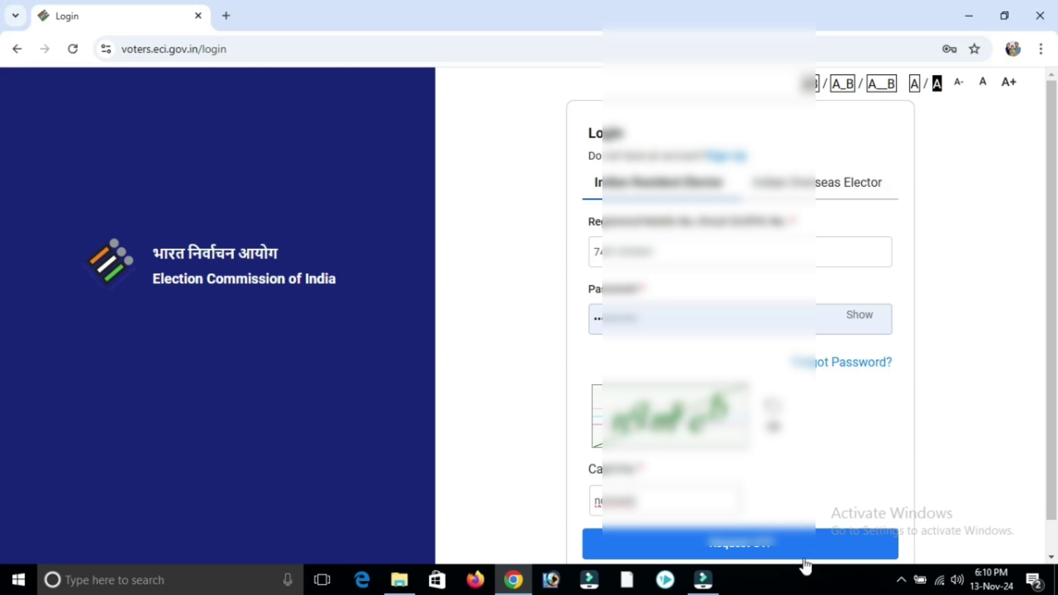
Step: Request a login OTP, enter the received code and verify to sign in
left_click(742, 545)
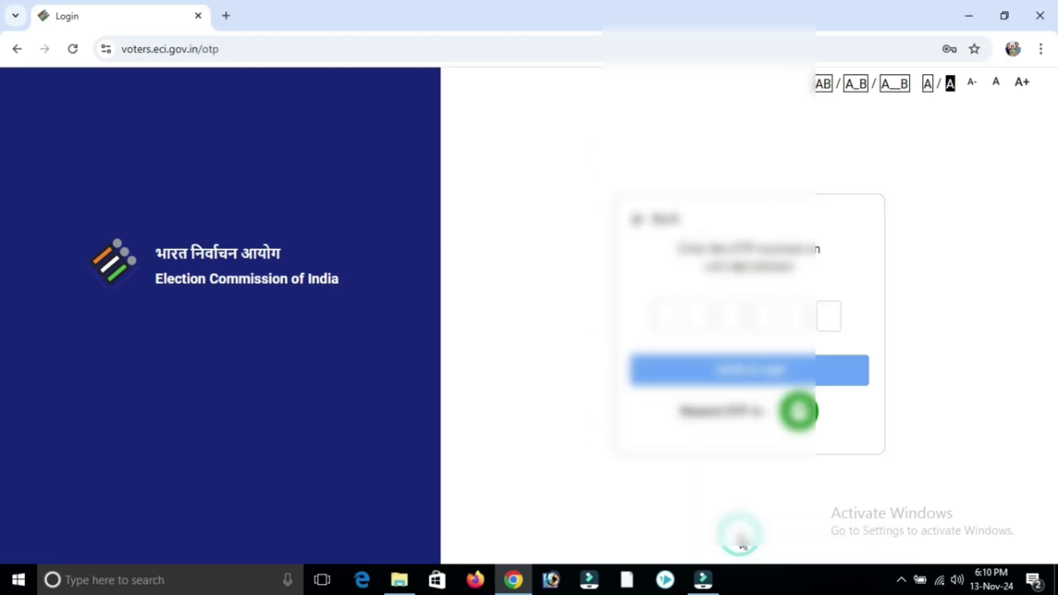
left_click(663, 315)
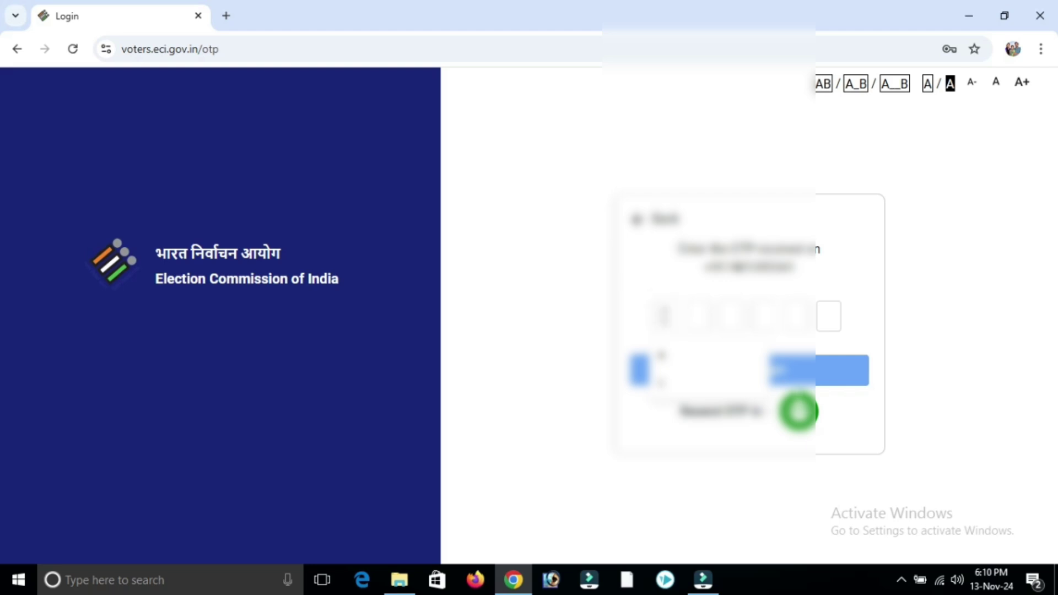
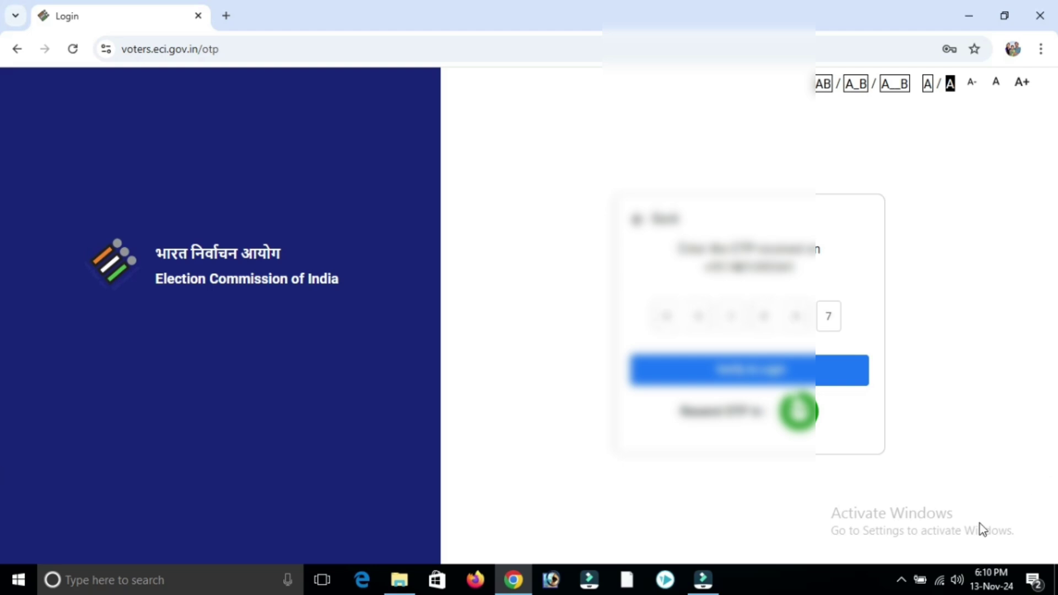
left_click(748, 368)
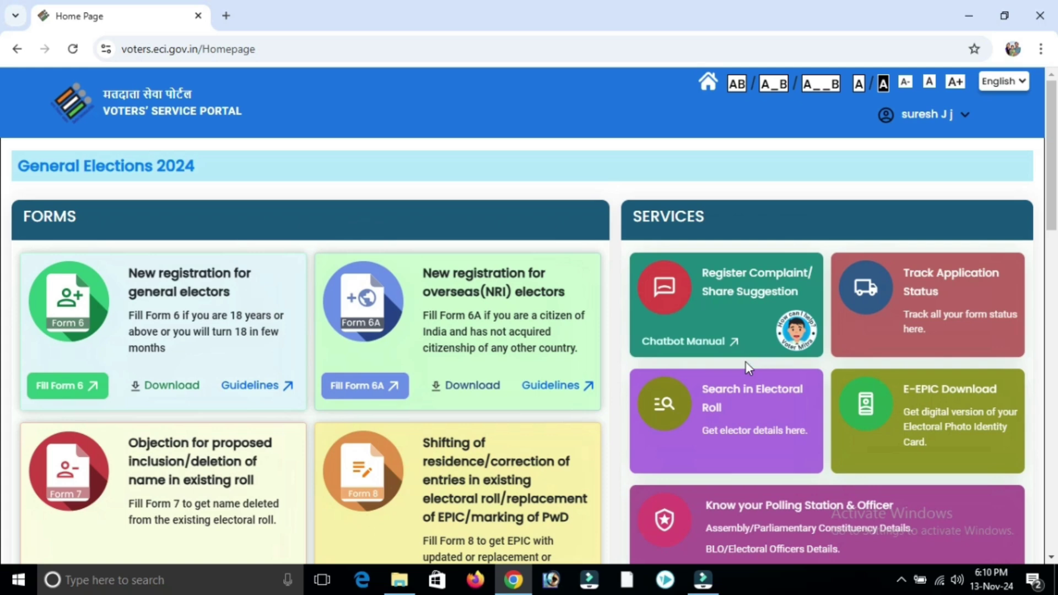
scroll(745, 362, "down", 1)
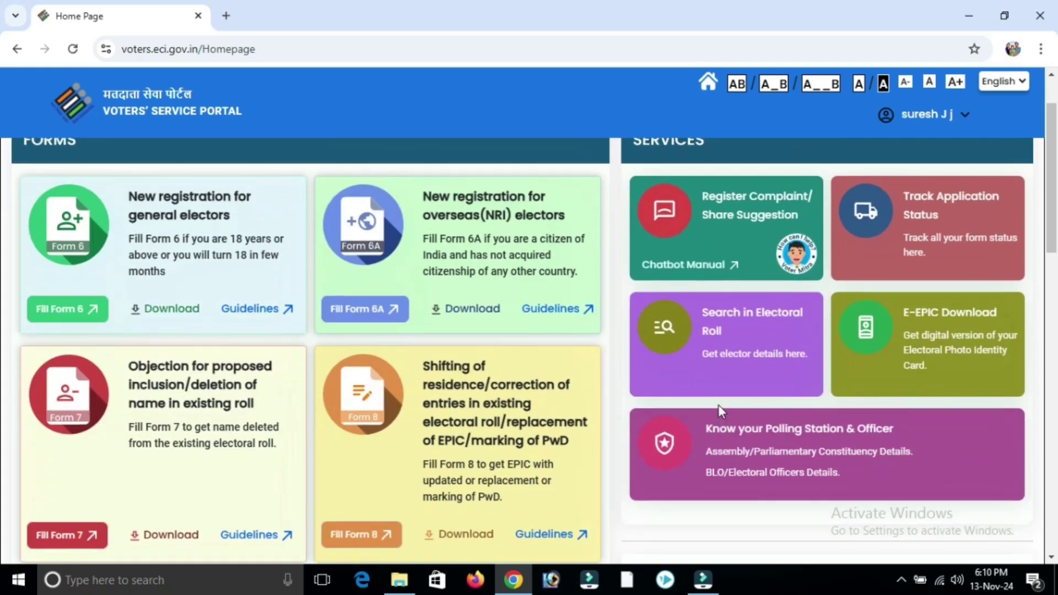
scroll(718, 406, "up", 1)
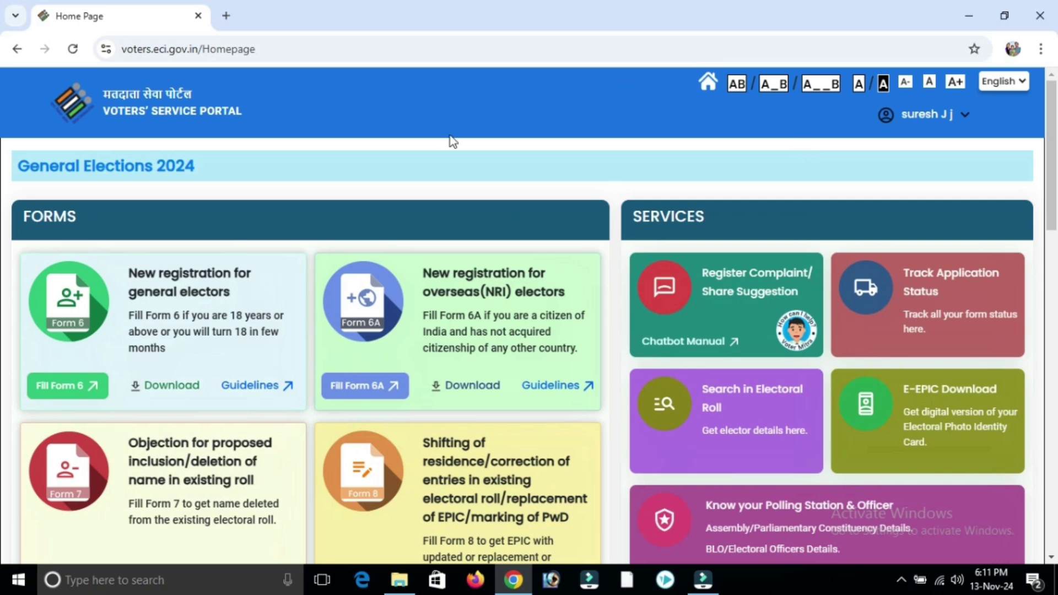
scroll(550, 516, "down", 1)
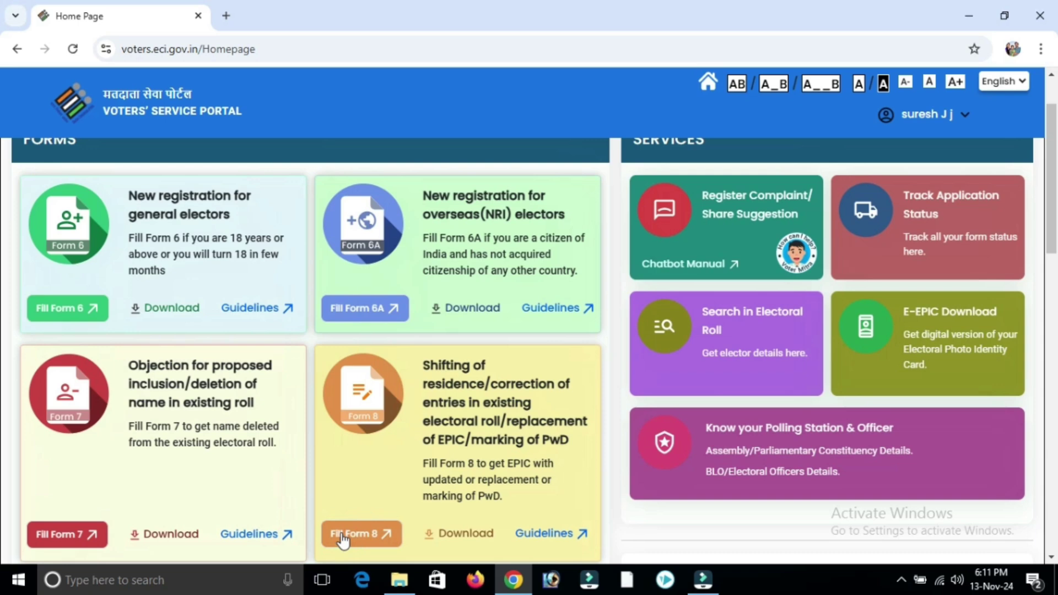
Step: Start Form 8 for Self and fetch the matching Tamil Nadu elector record by EPIC number
left_click(343, 538)
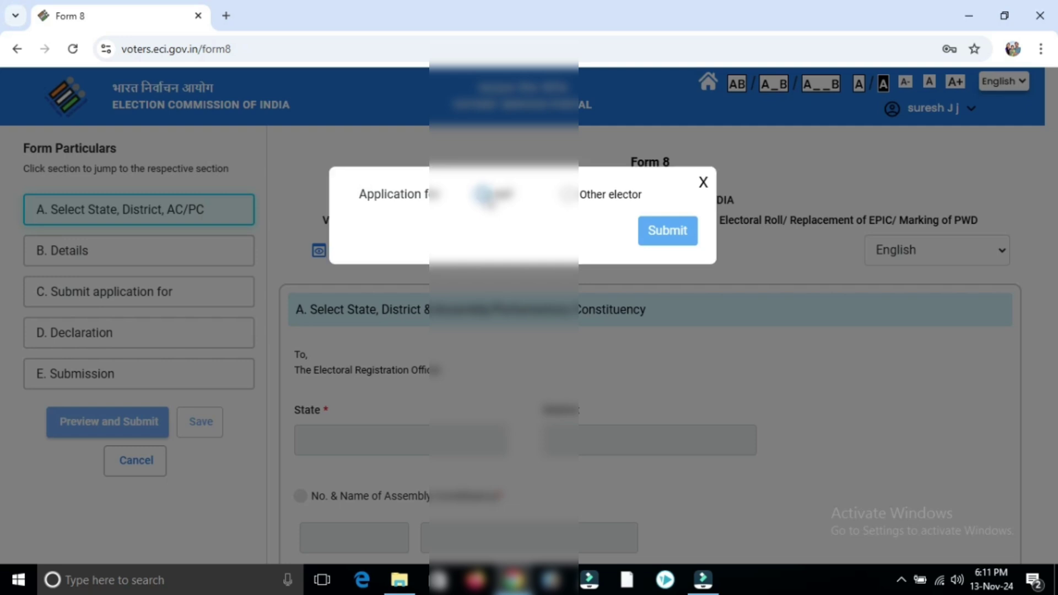
left_click(483, 194)
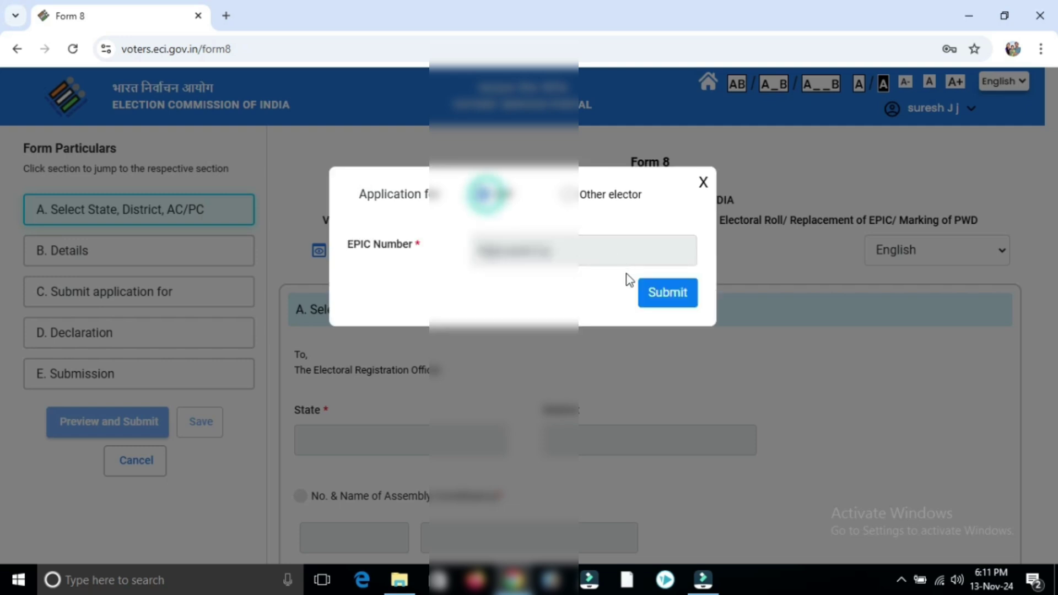
left_click(665, 290)
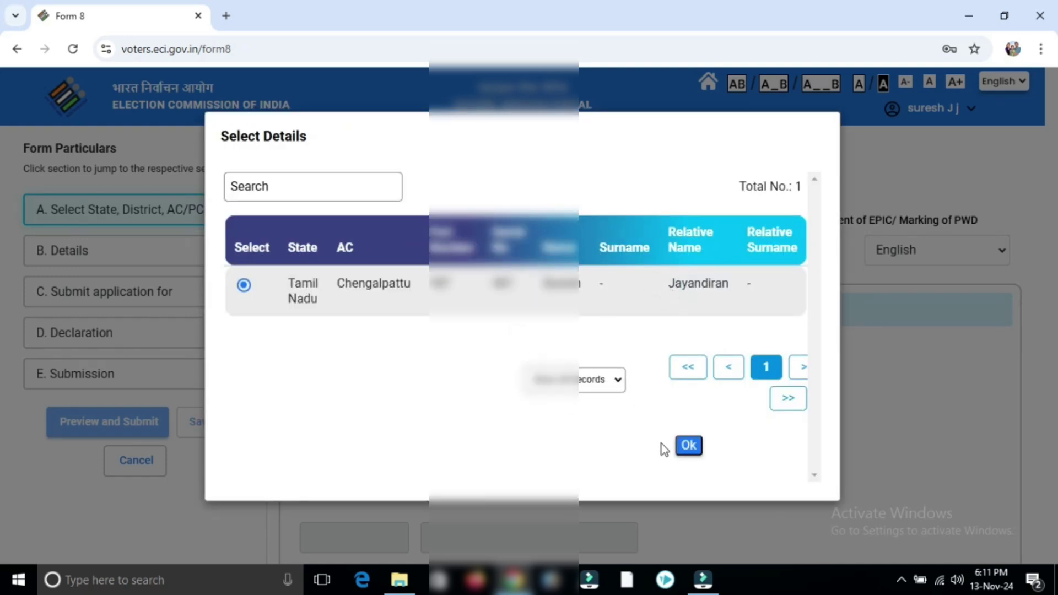
left_click(684, 446)
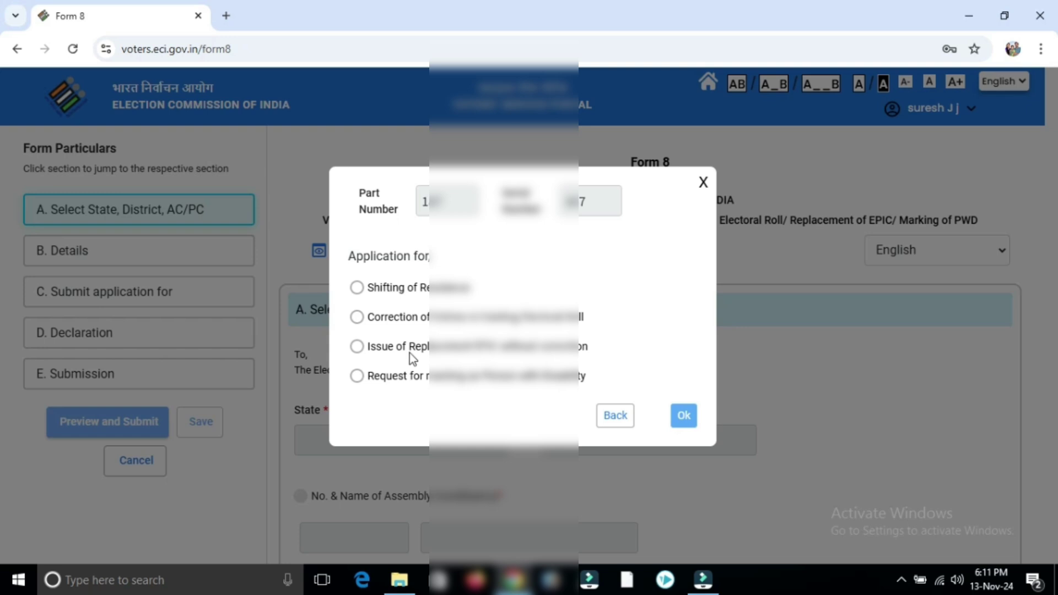
Step: Choose Shifting of Residence within the Assembly Constituency as the Form 8 application type
left_click(357, 287)
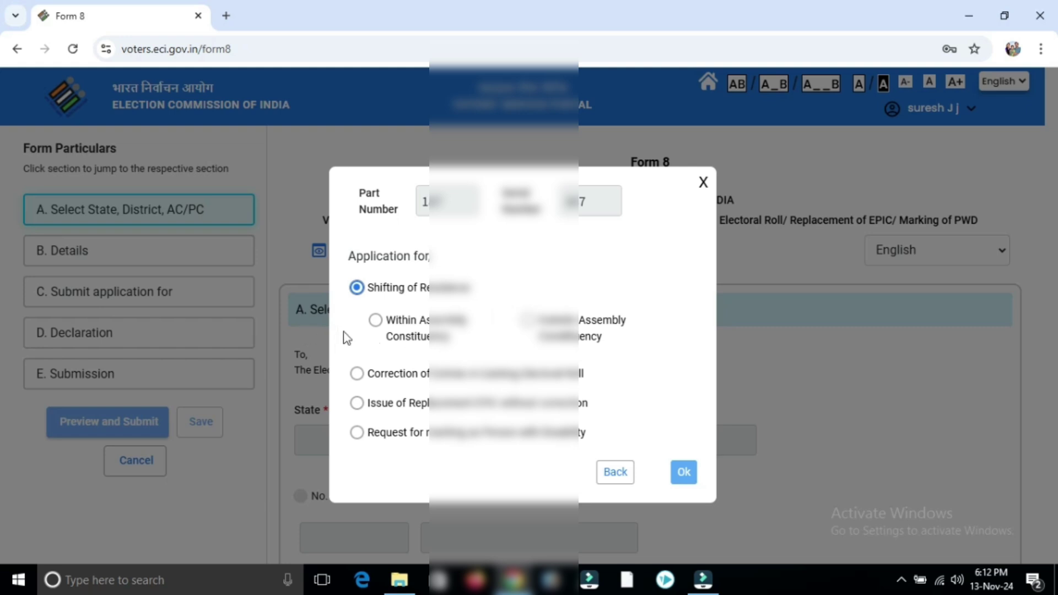
left_click(376, 322)
left_click(529, 319)
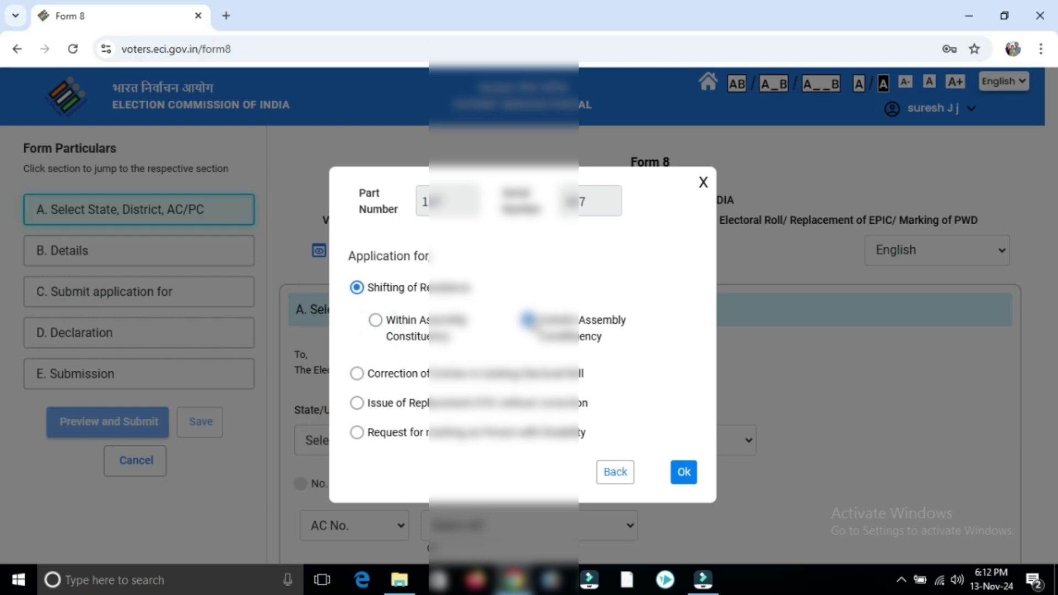
left_click(376, 320)
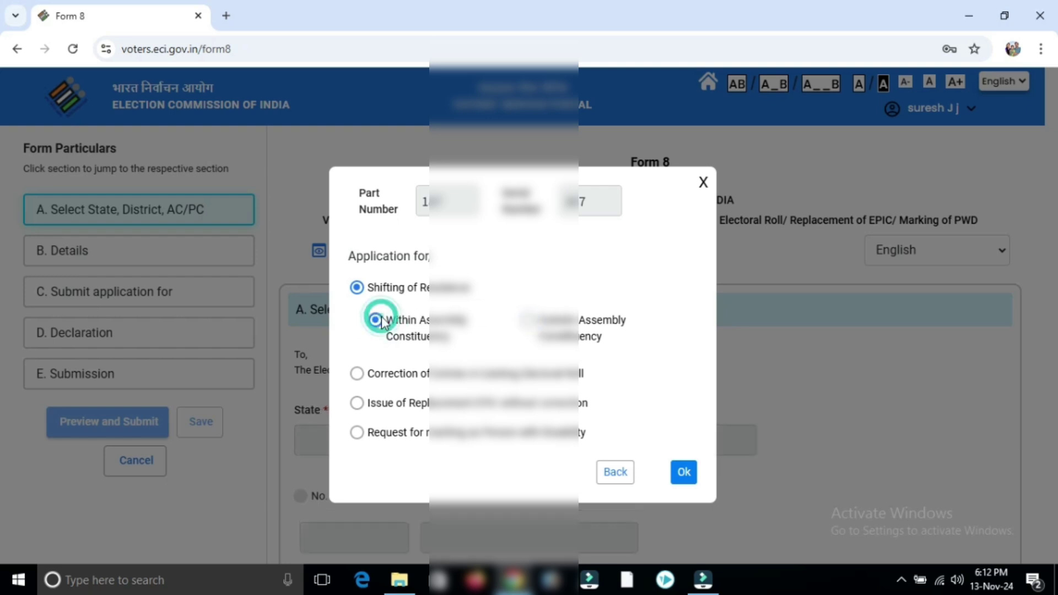
left_click(689, 473)
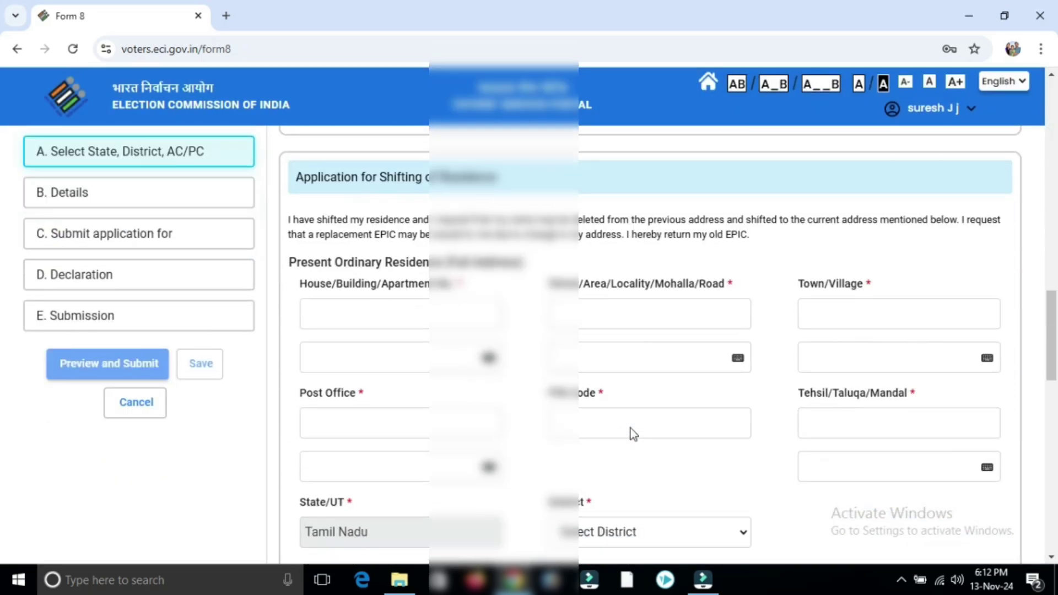
Step: Enter the house number and street name so their Tamil versions fill
scroll(630, 428, "up", 2)
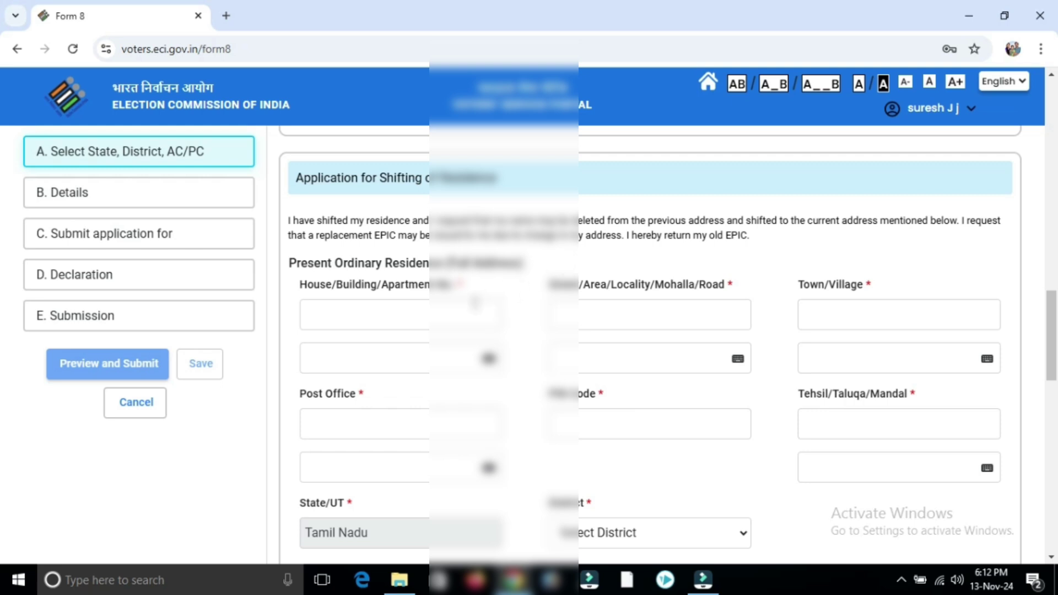
left_click(422, 307)
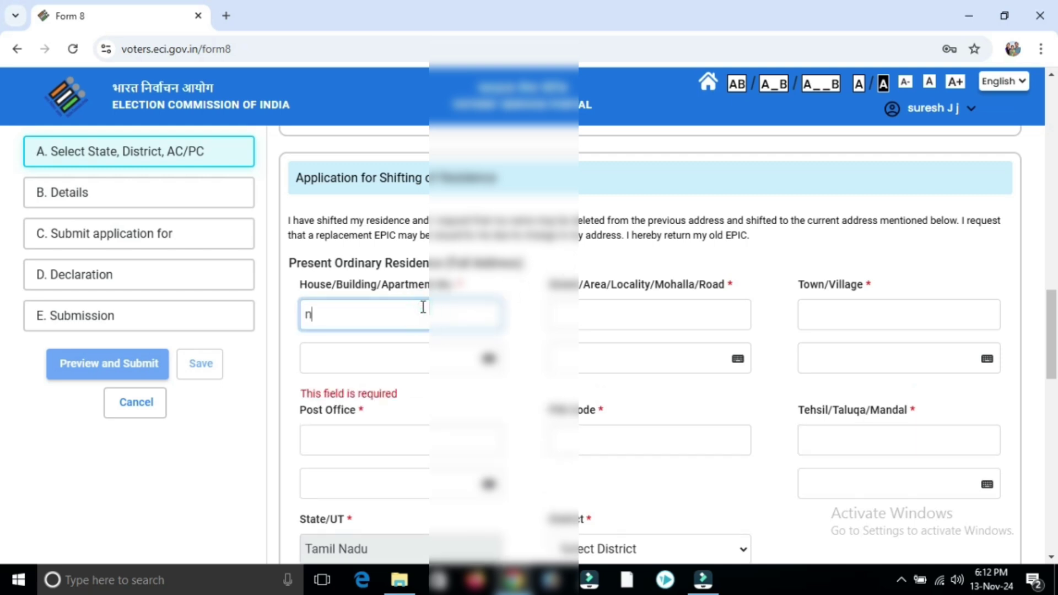
left_click(606, 312)
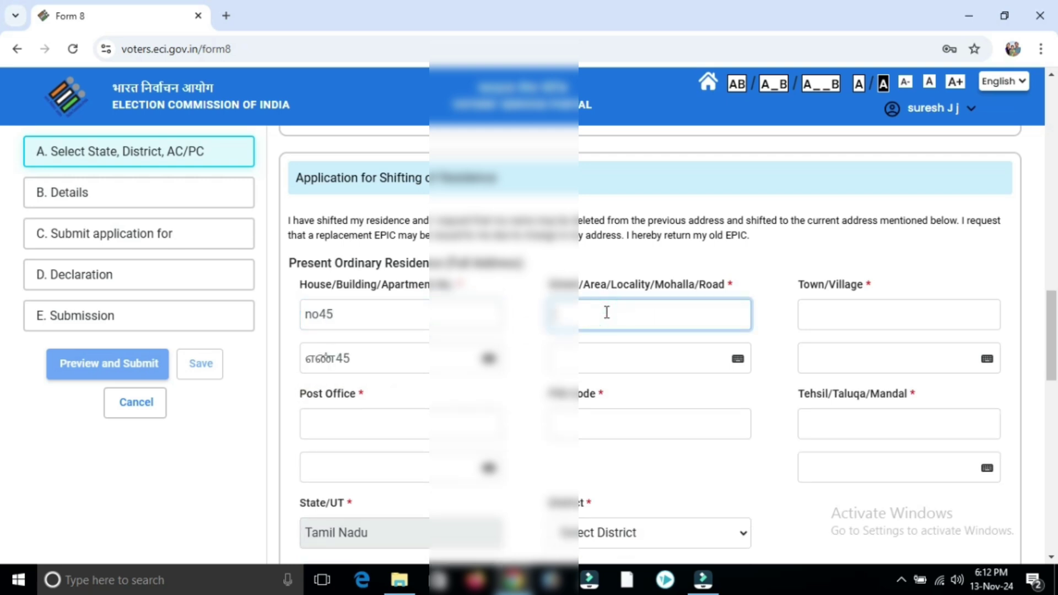
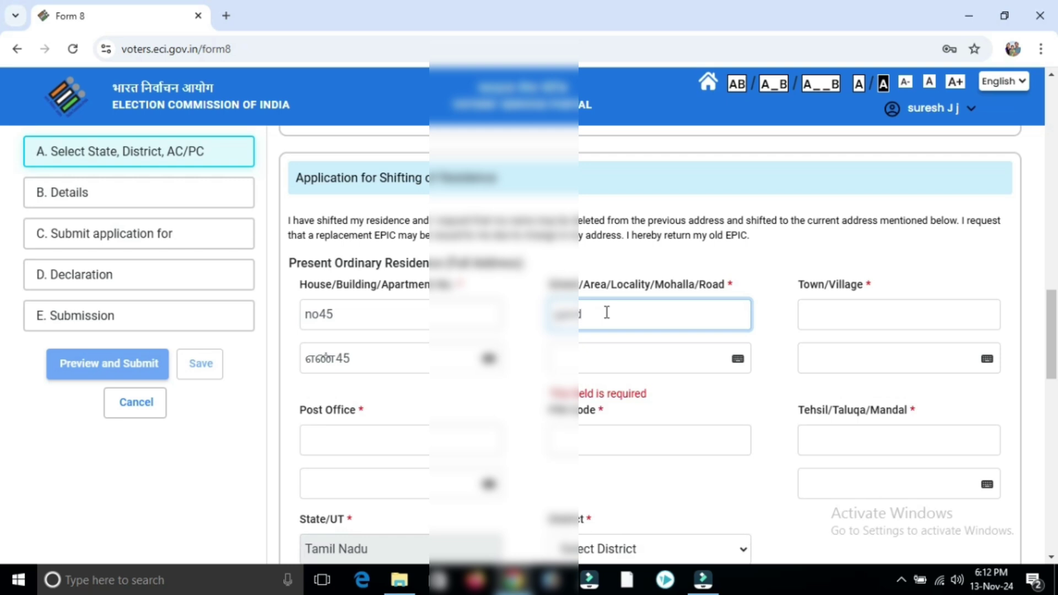
left_click(517, 361)
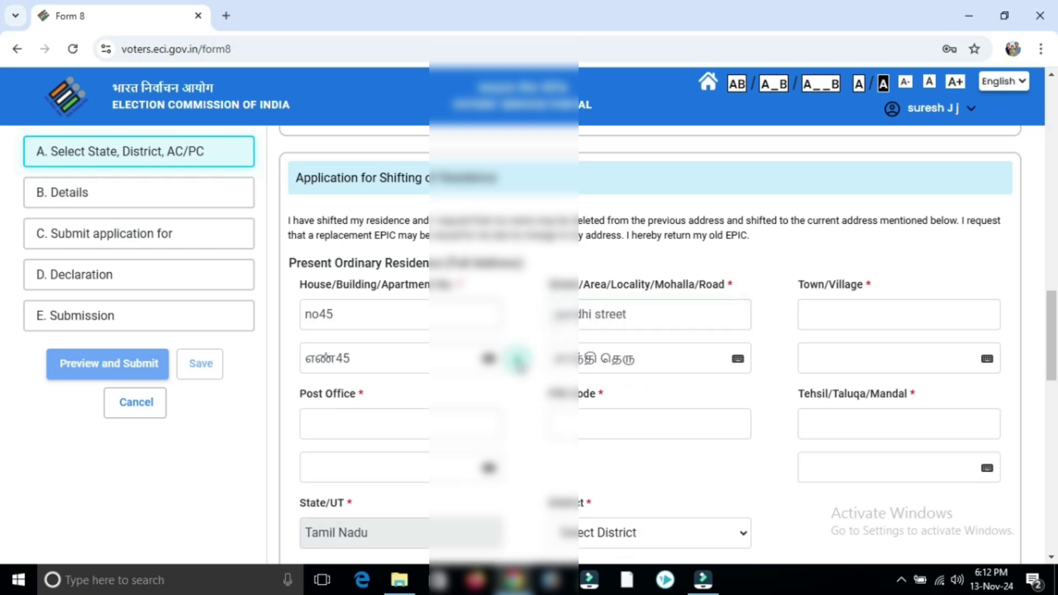
Step: Enter the town/village name, correcting its spelling so the Tamil version updates
left_click(839, 313)
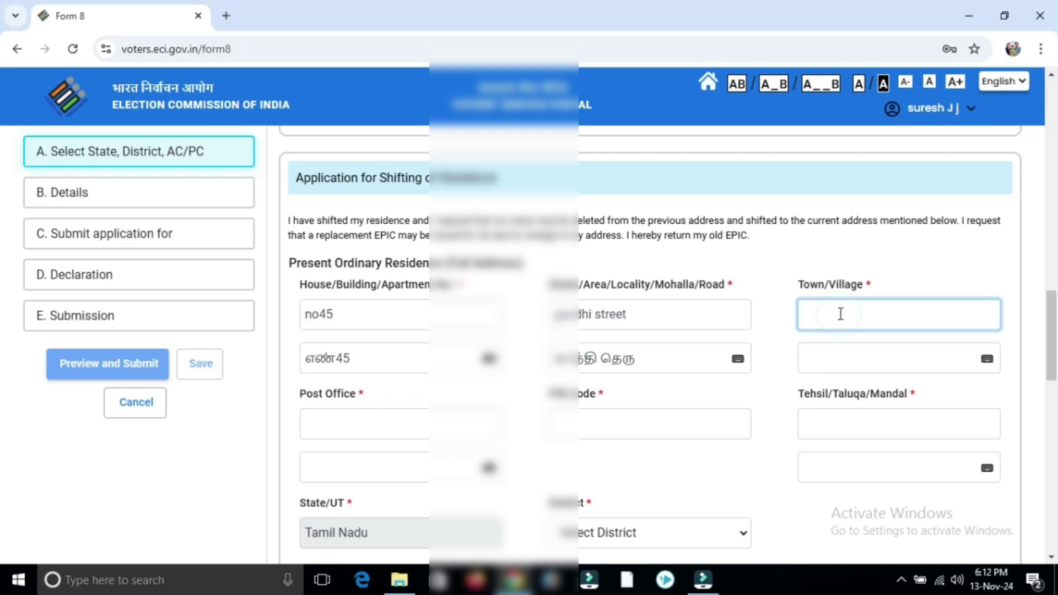
type("guduvanchery")
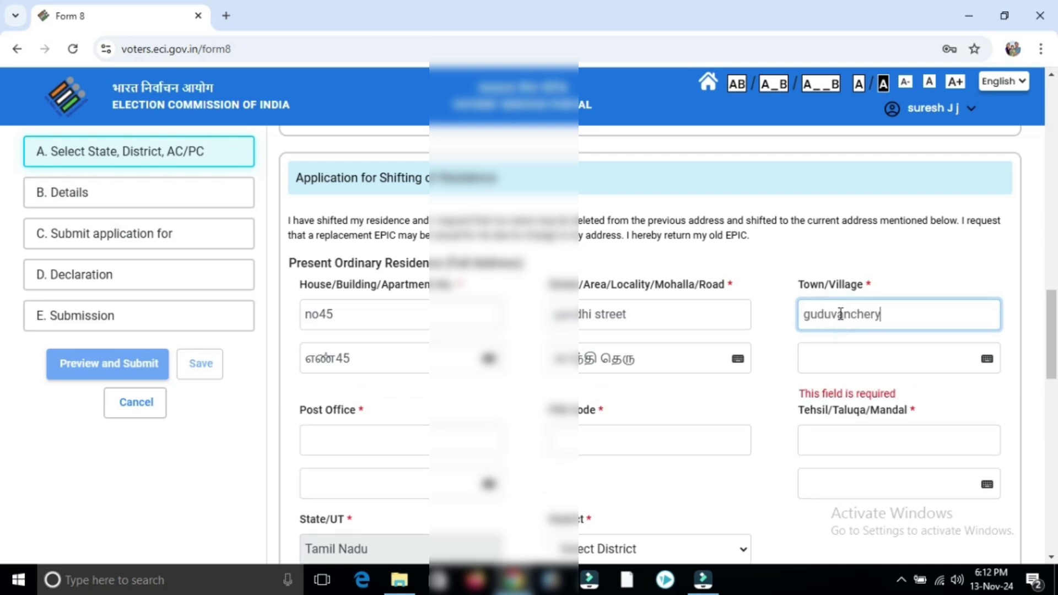
left_click(764, 282)
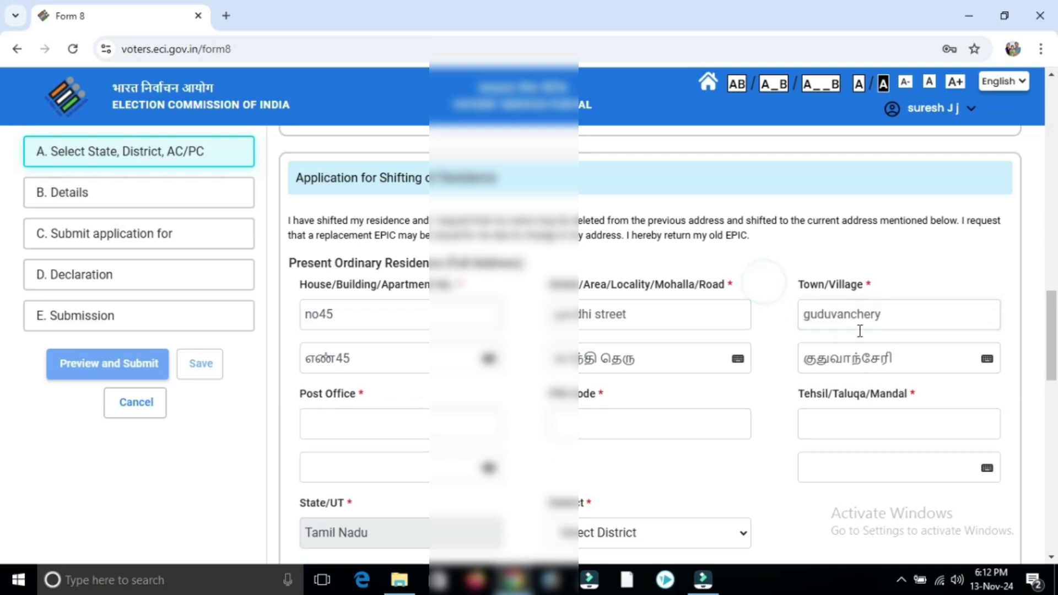
double_click(887, 314)
type("go")
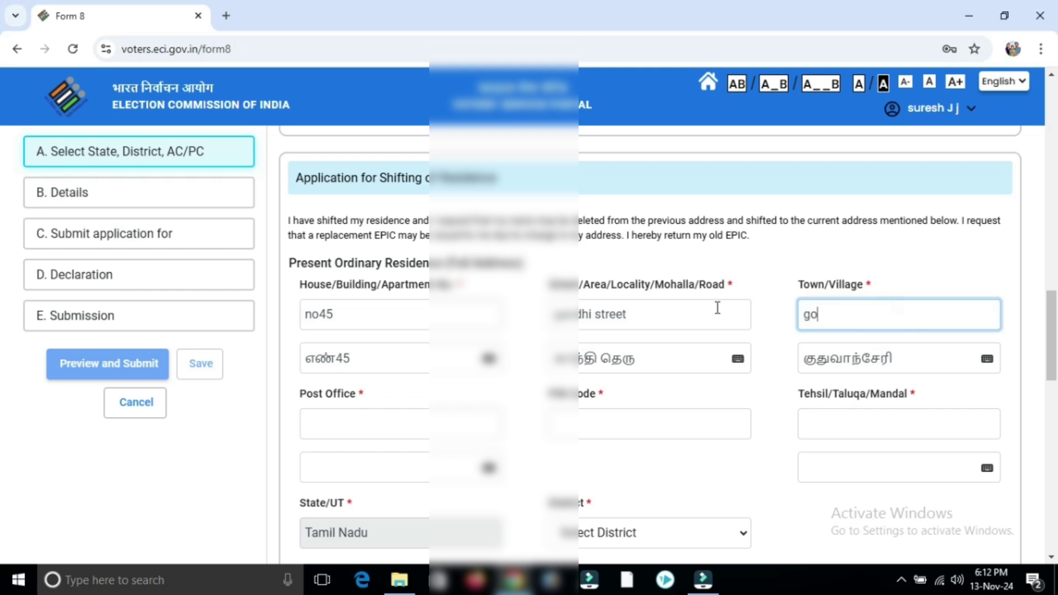
type("odu")
type("ncheri")
left_click(785, 280)
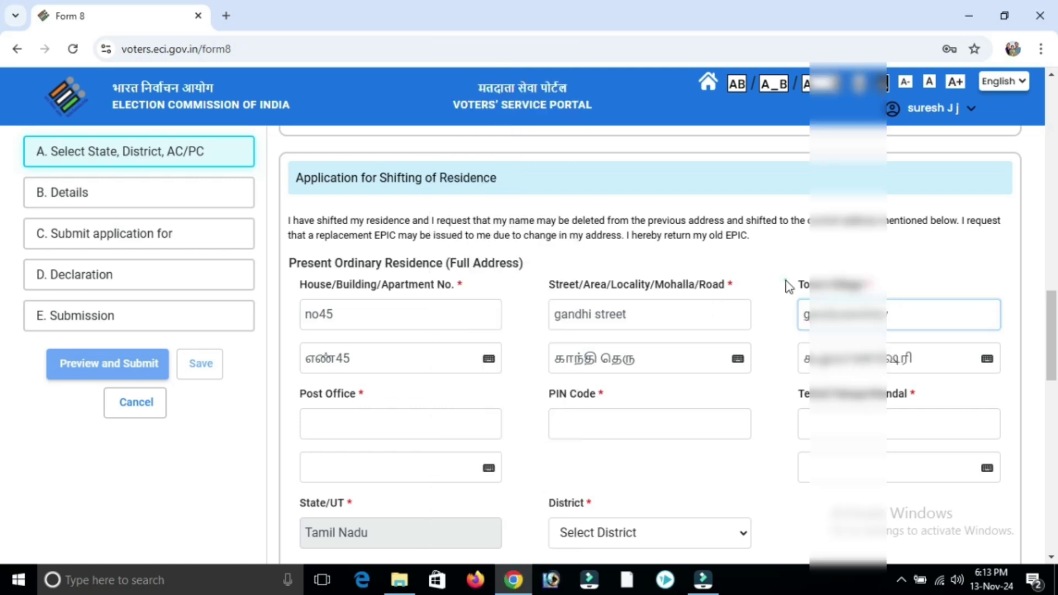
Step: Search Google for 'google input tools' in a new browser tab
double_click(900, 316)
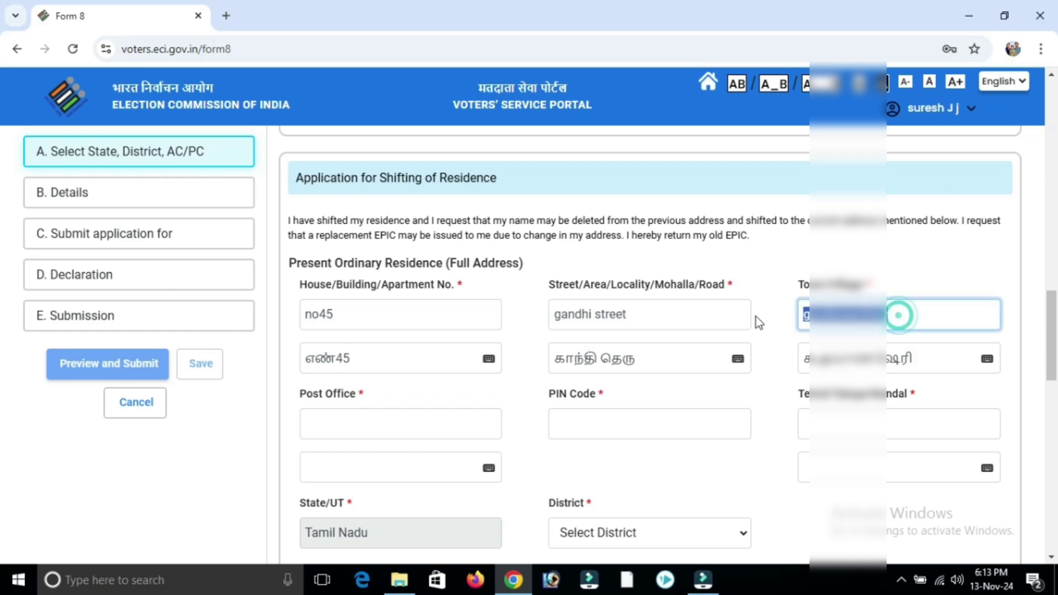
left_click(225, 16)
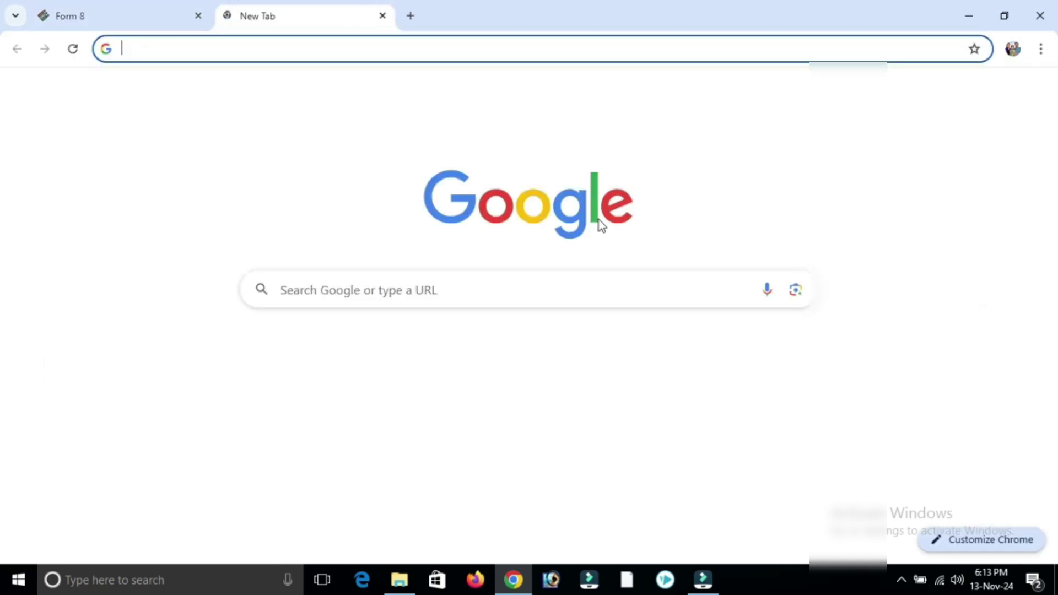
left_click(456, 275)
type("googl")
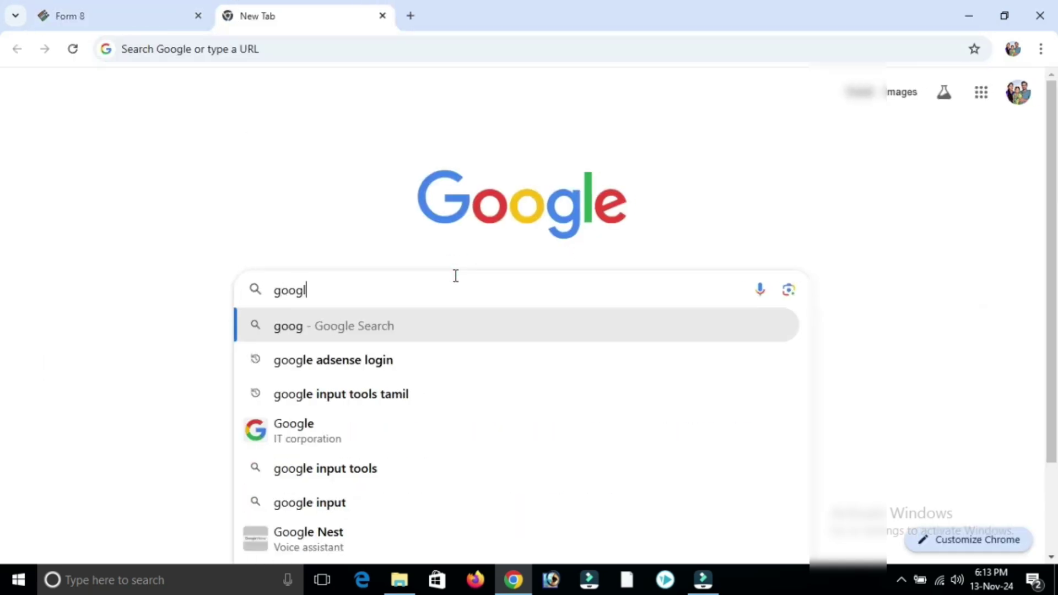
type("ein")
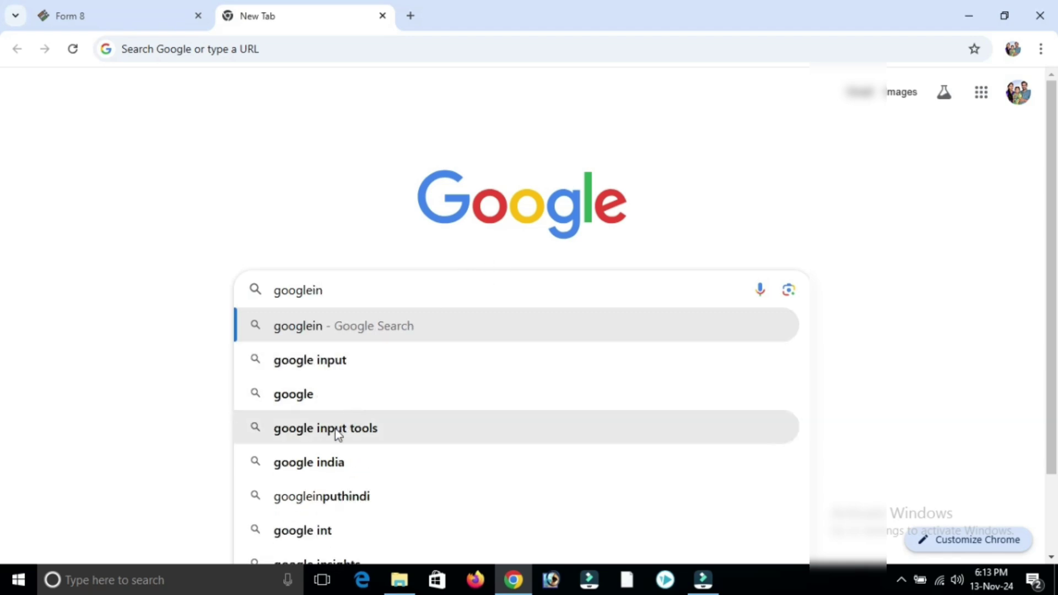
left_click(335, 429)
Step: Write the town name in Tamil with Google Input Tools' Tamil typing and select it
left_click(197, 238)
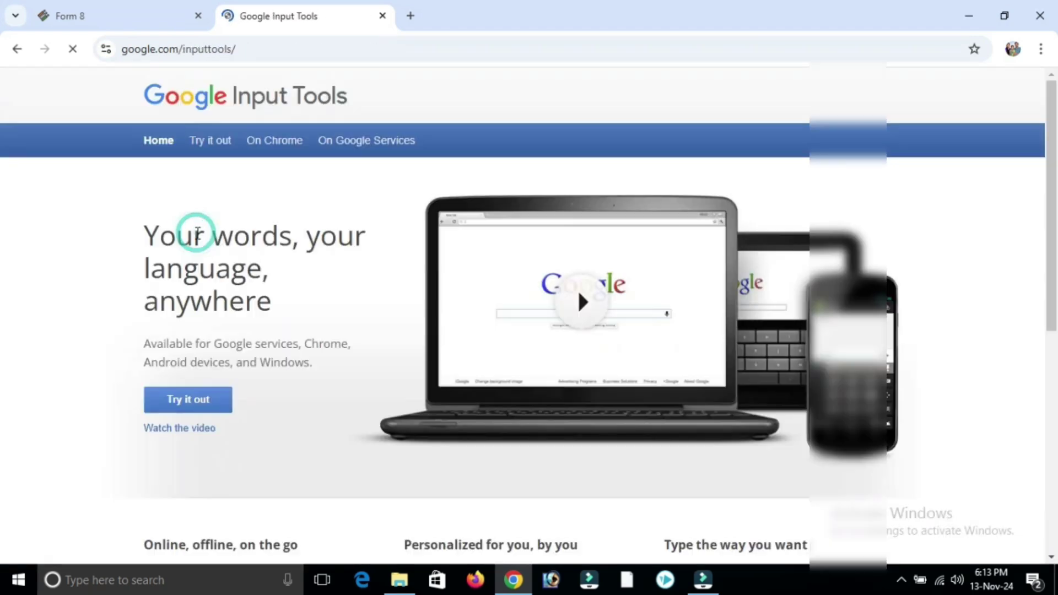
left_click(183, 401)
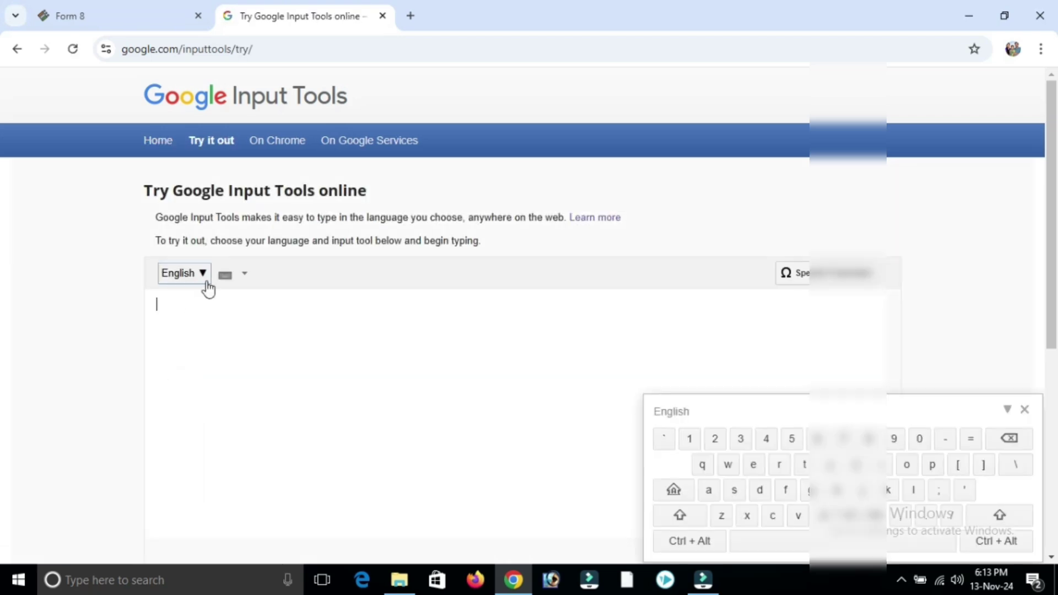
left_click(205, 278)
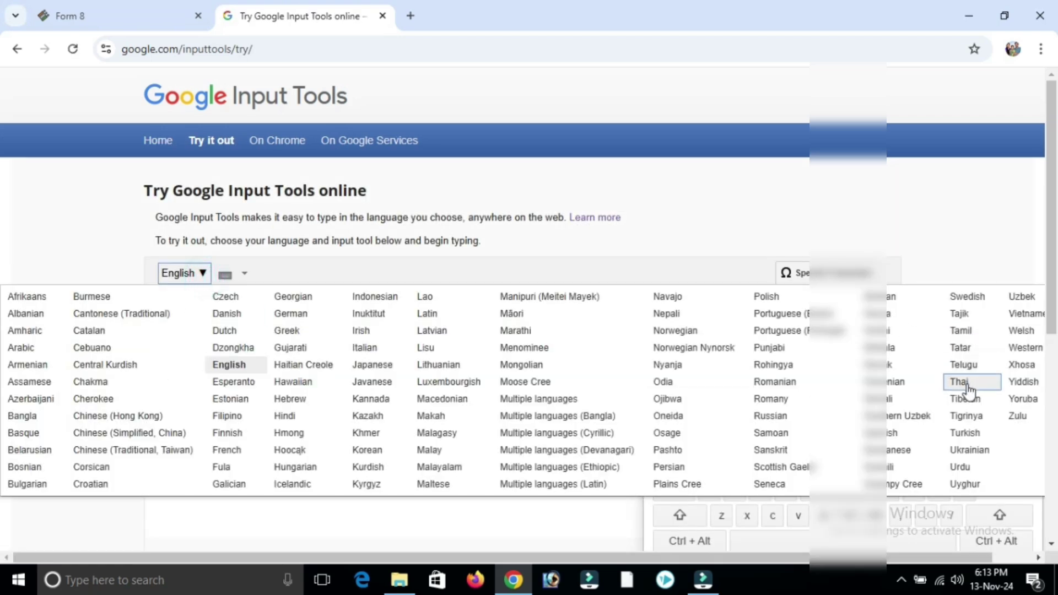
left_click(967, 330)
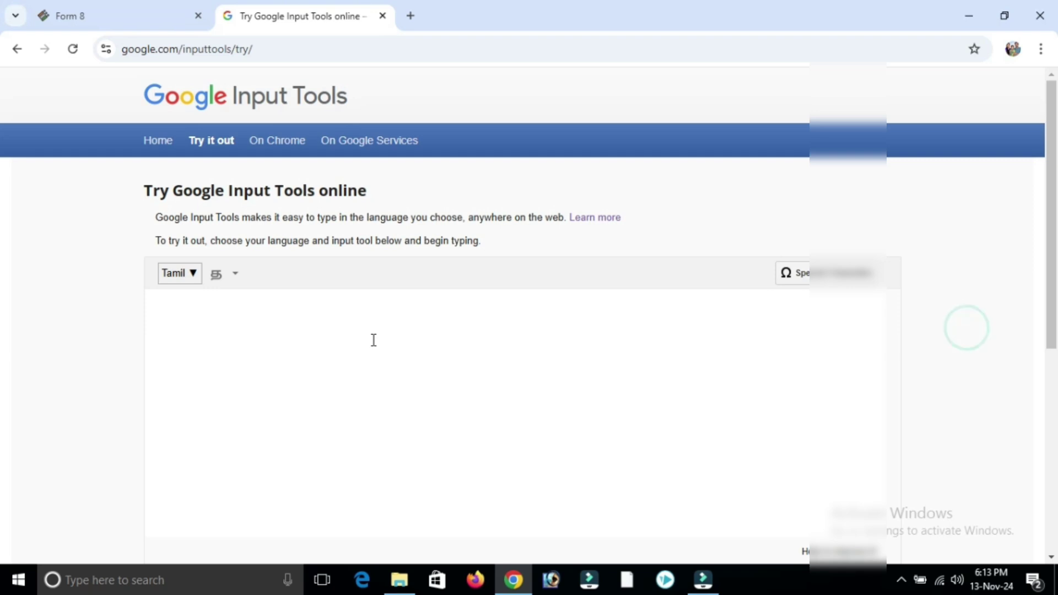
type("goo")
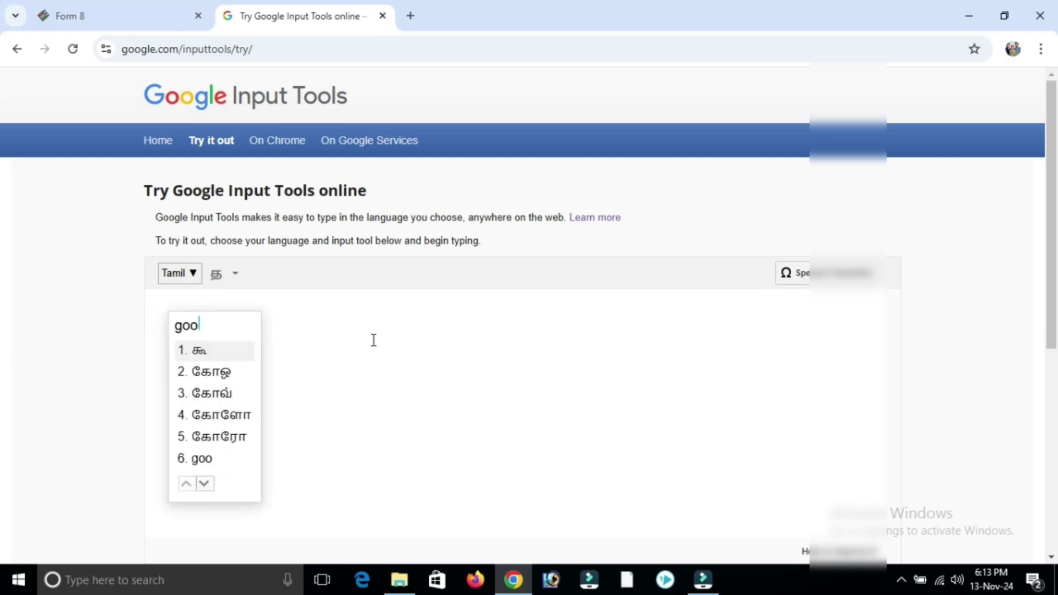
type("duvancher")
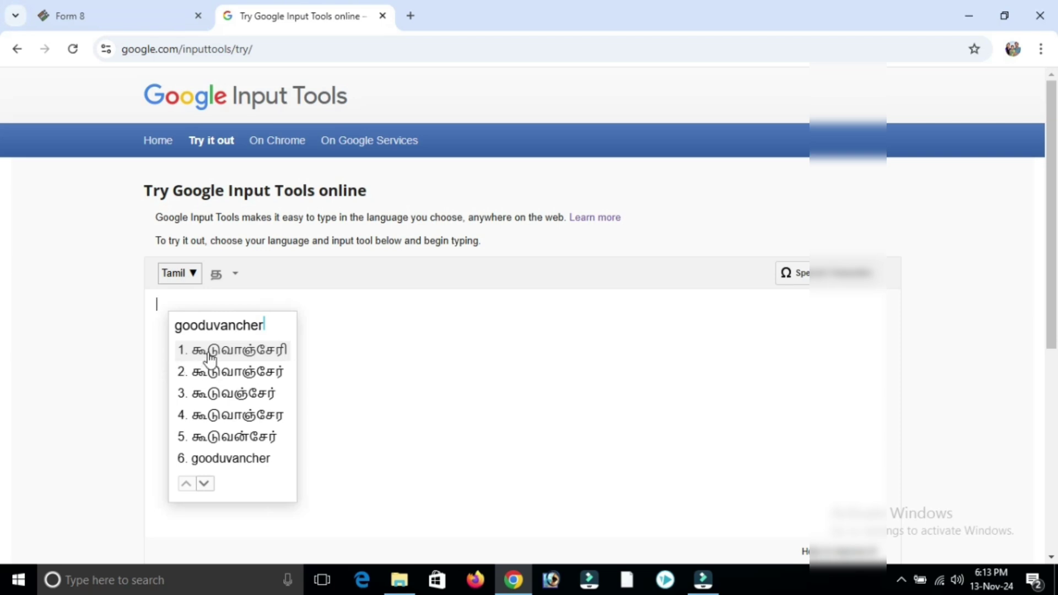
left_click(209, 350)
double_click(259, 307)
key("ctrl+c")
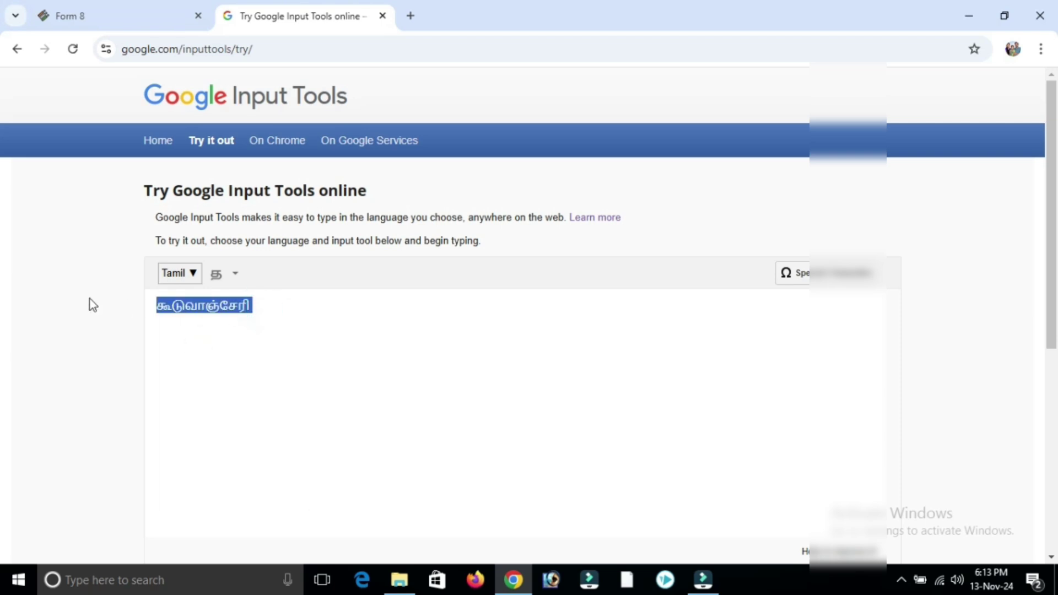
left_click(102, 12)
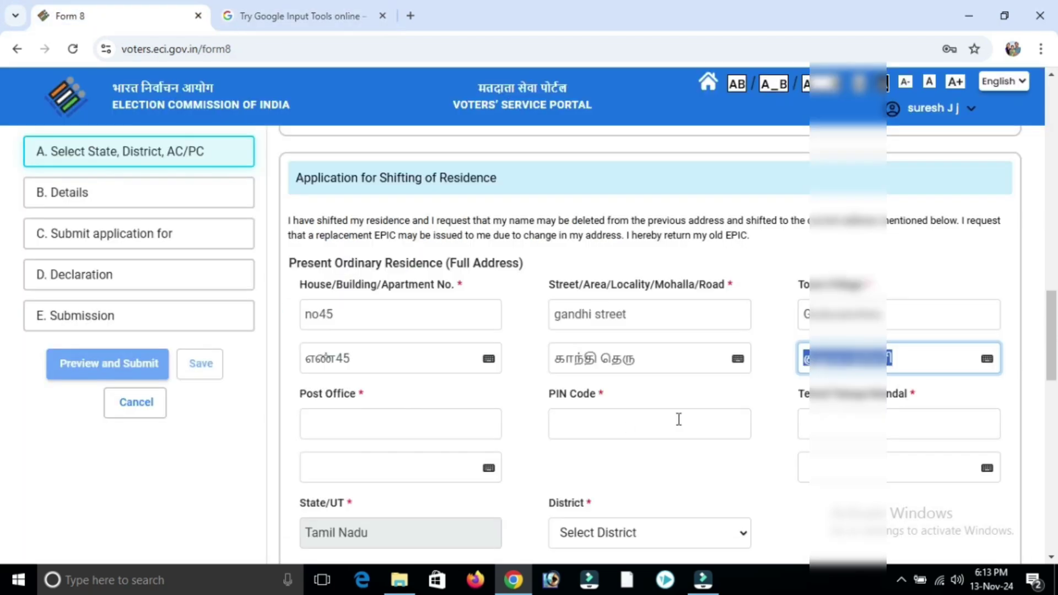
Step: Fill the Post Office name and the PIN Code in the present address
left_click(363, 421)
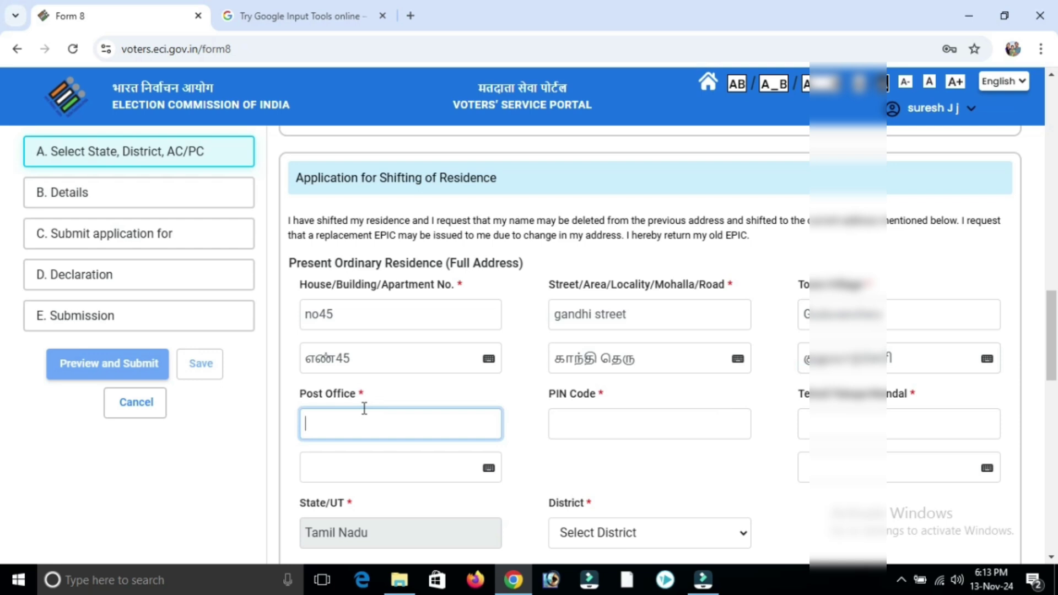
key("ctrl+v")
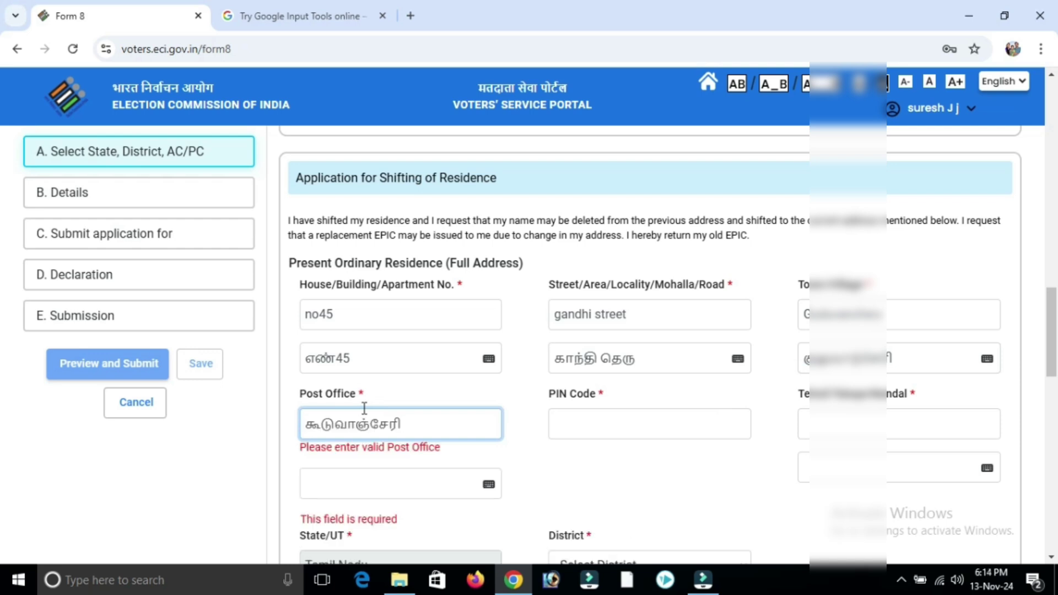
key("BackSpace")
key("BackSpace")
key("BackSpace")
key("BackSpace")
key("BackSpace")
key("BackSpace")
key("BackSpace")
key("BackSpace")
key("BackSpace")
key("BackSpace")
key("BackSpace")
key("BackSpace")
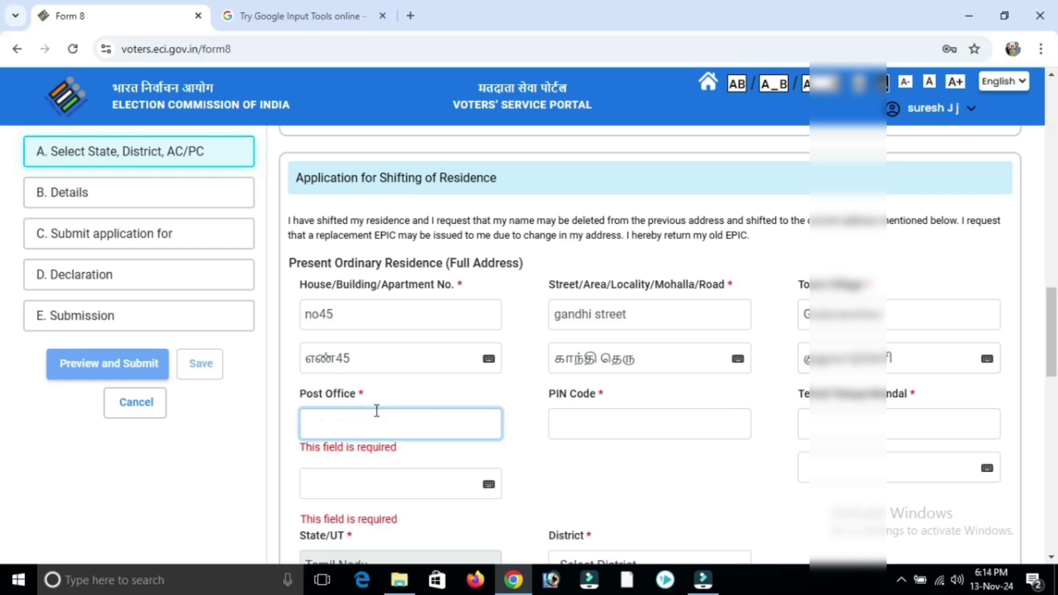
type("gudu")
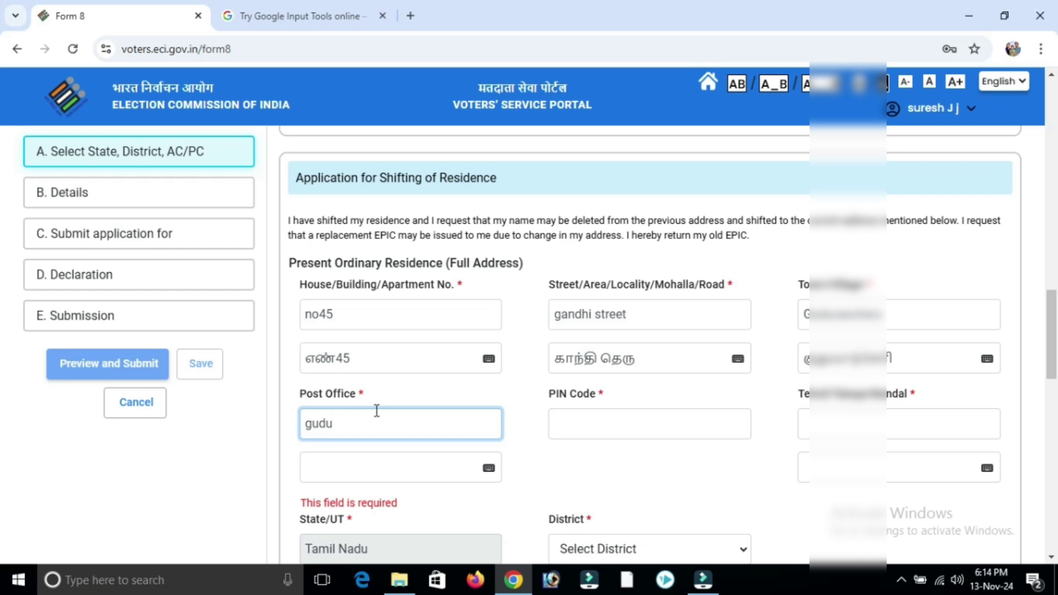
type("vanchery")
left_click(584, 414)
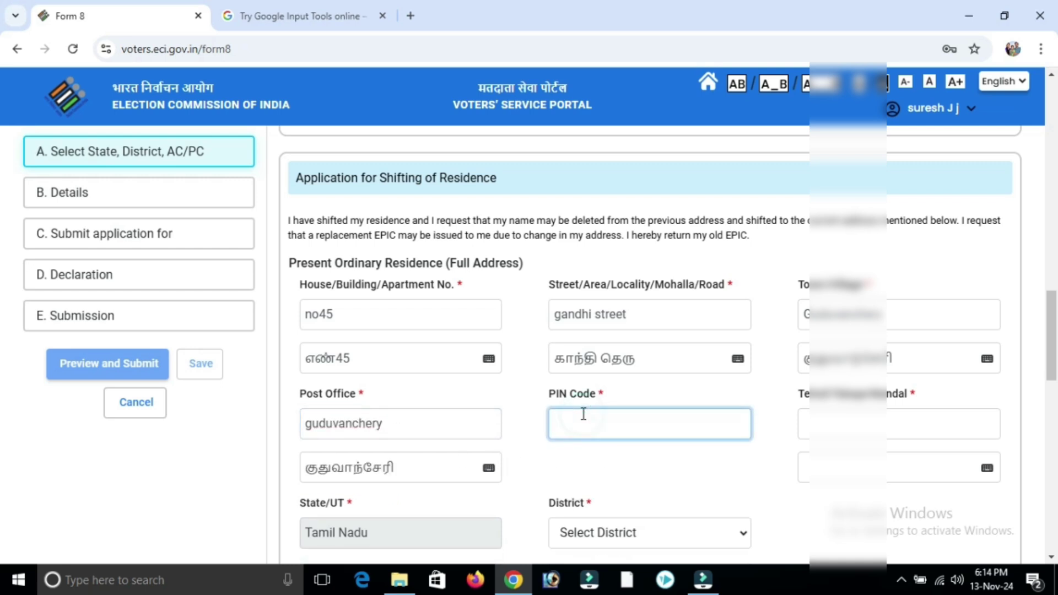
type("603202")
Step: Enter the Tehsil/Taluk and choose Chengalpattu as the District
left_click(828, 419)
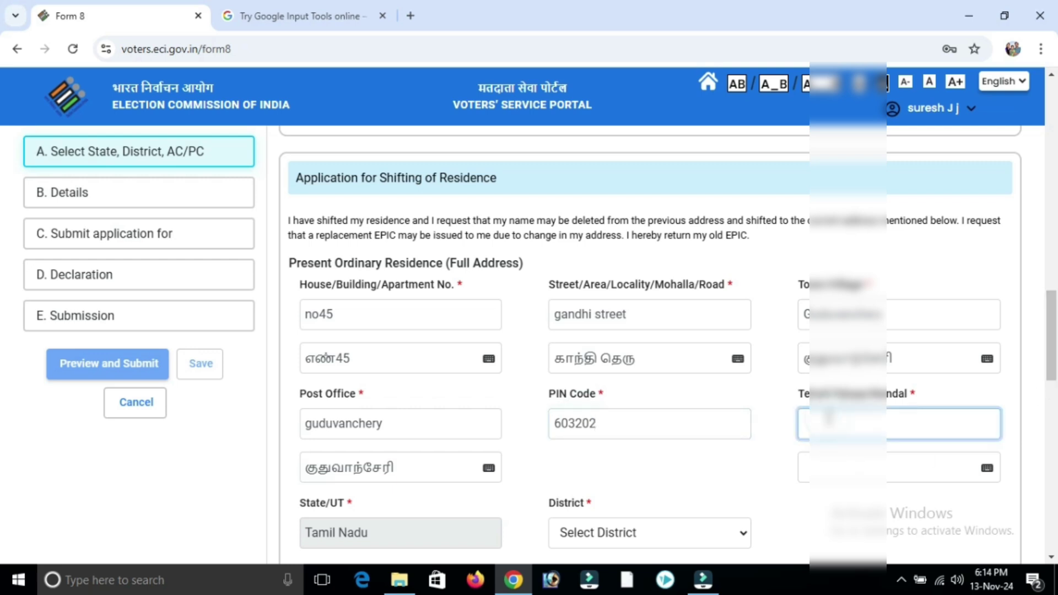
type("chengalp")
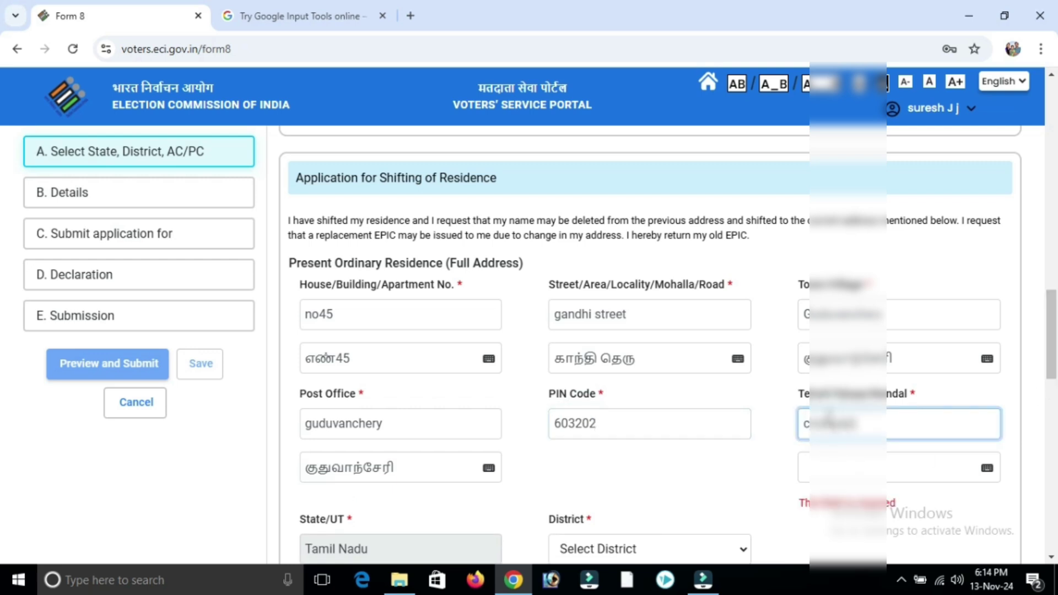
type("attu")
scroll(725, 408, "down", 2)
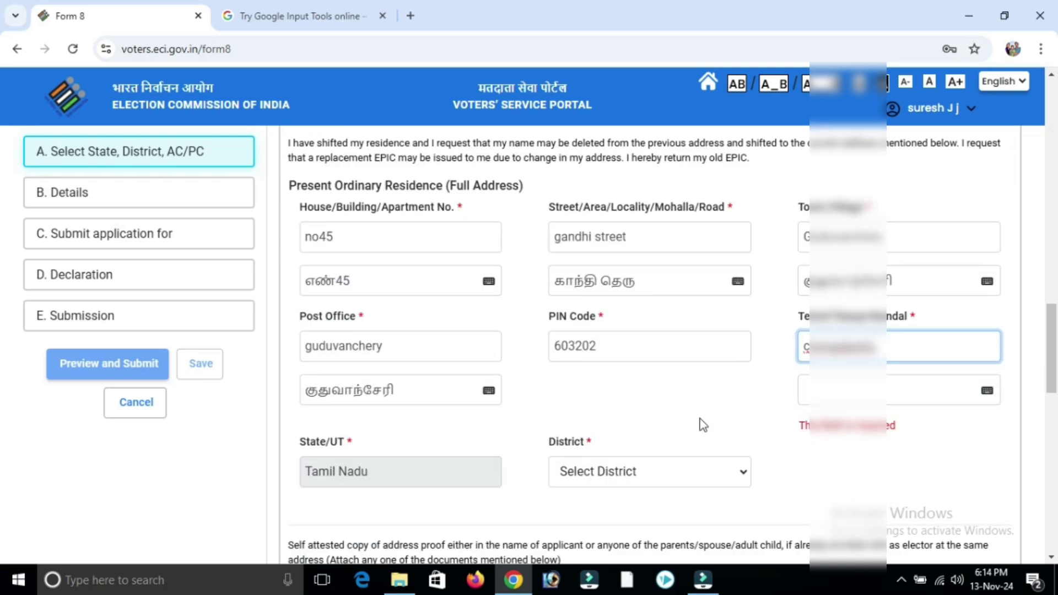
left_click(697, 418)
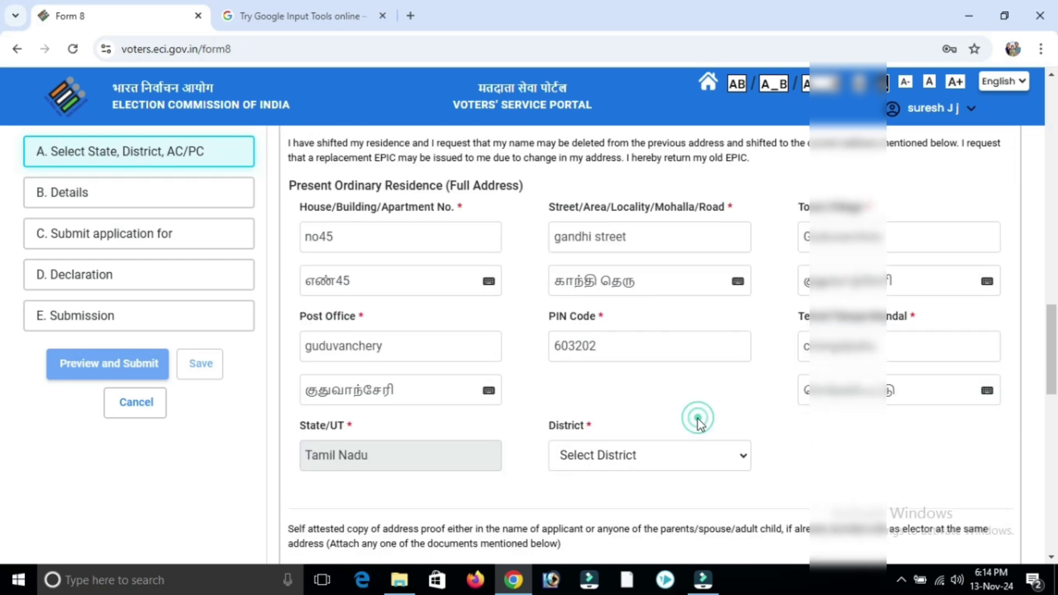
left_click(633, 458)
left_click(616, 503)
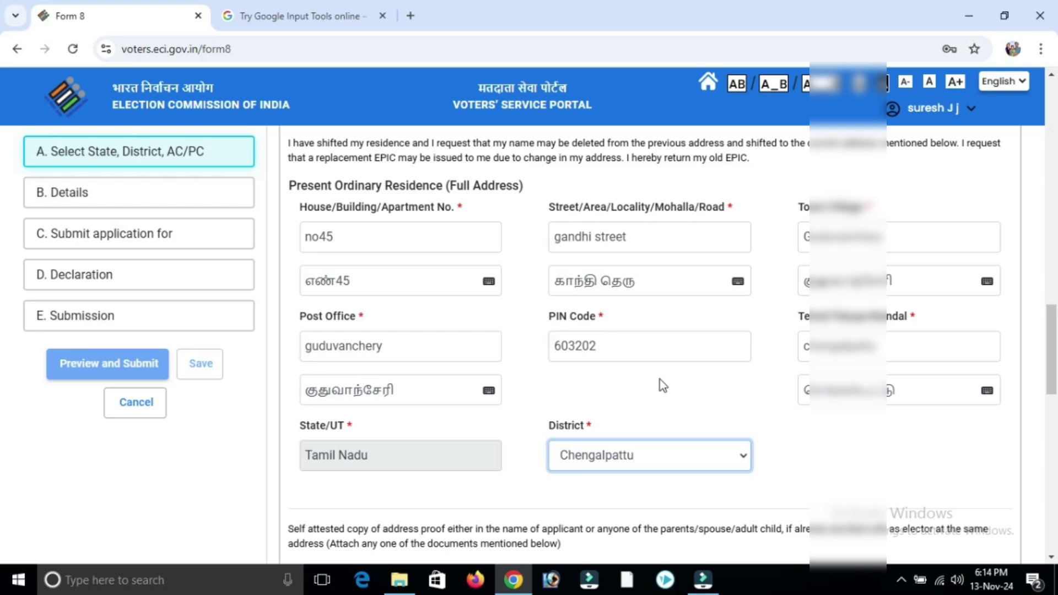
scroll(663, 385, "down", 4)
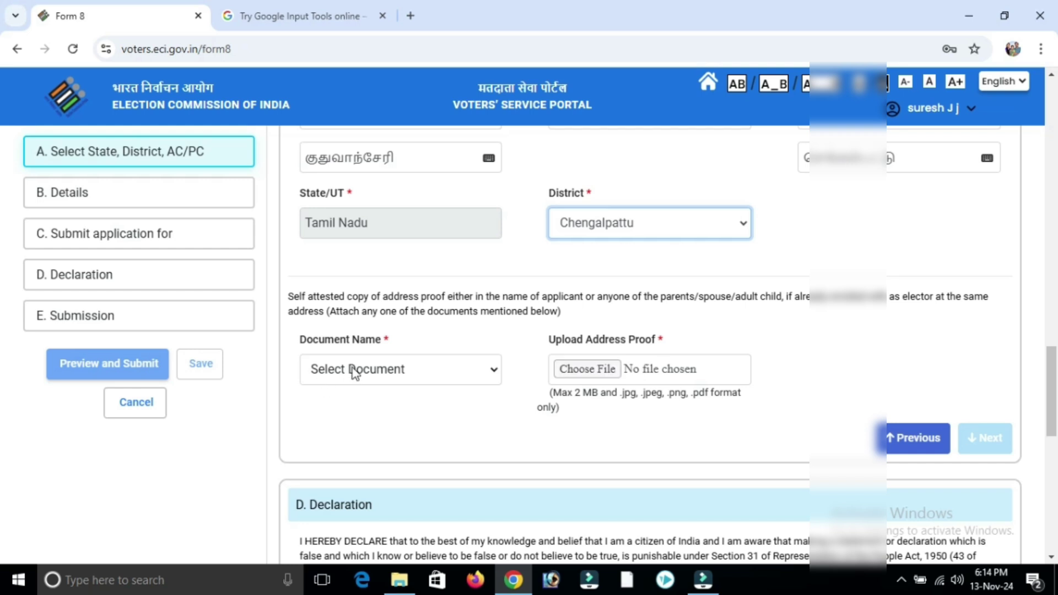
Step: Select Aadhaar Card as the address proof document and upload its PDF
left_click(355, 374)
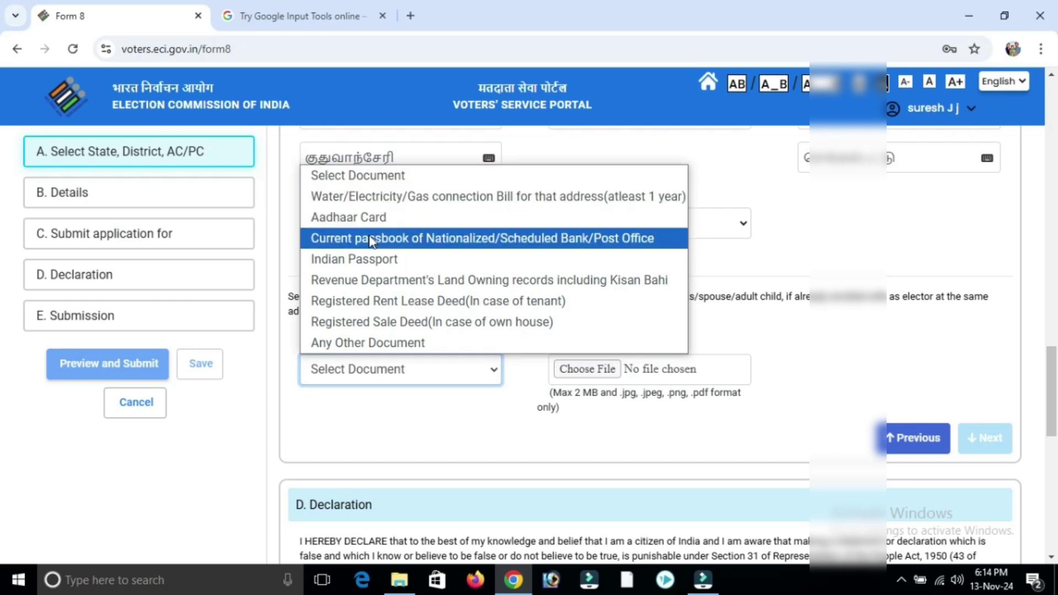
left_click(361, 217)
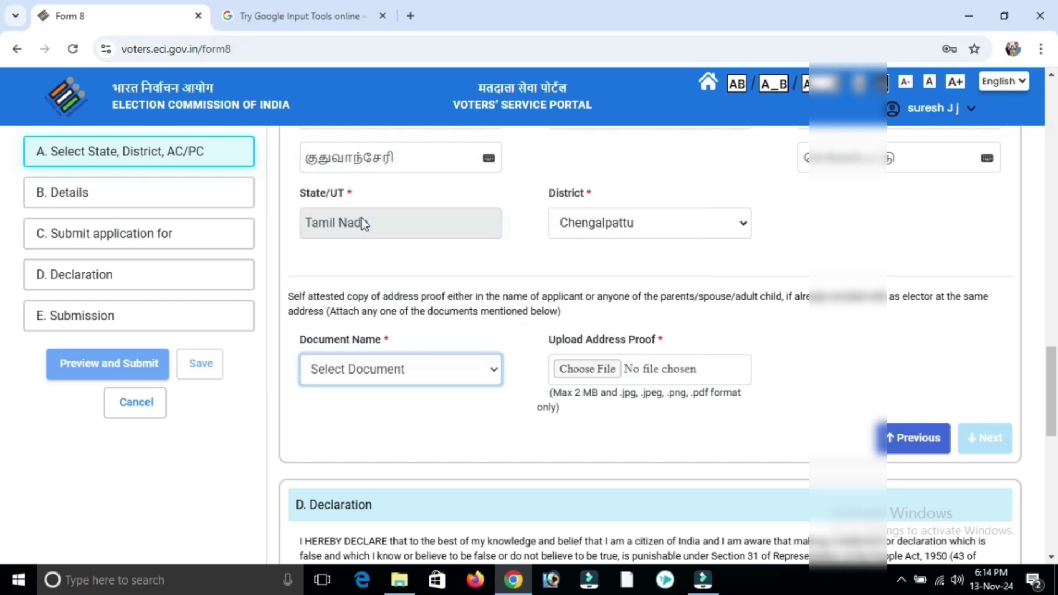
left_click(591, 375)
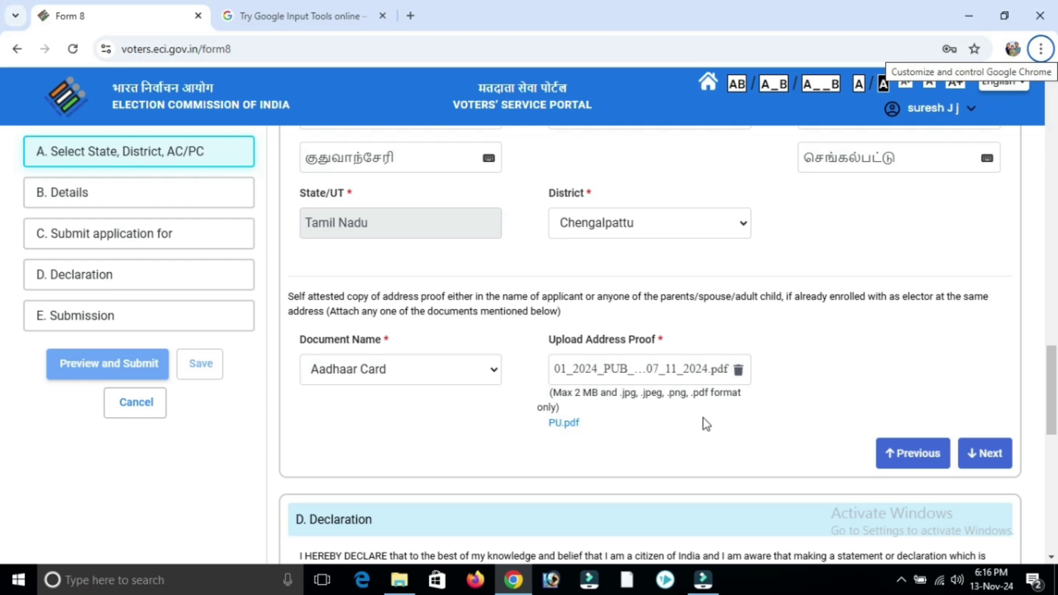
scroll(706, 424, "down", 3)
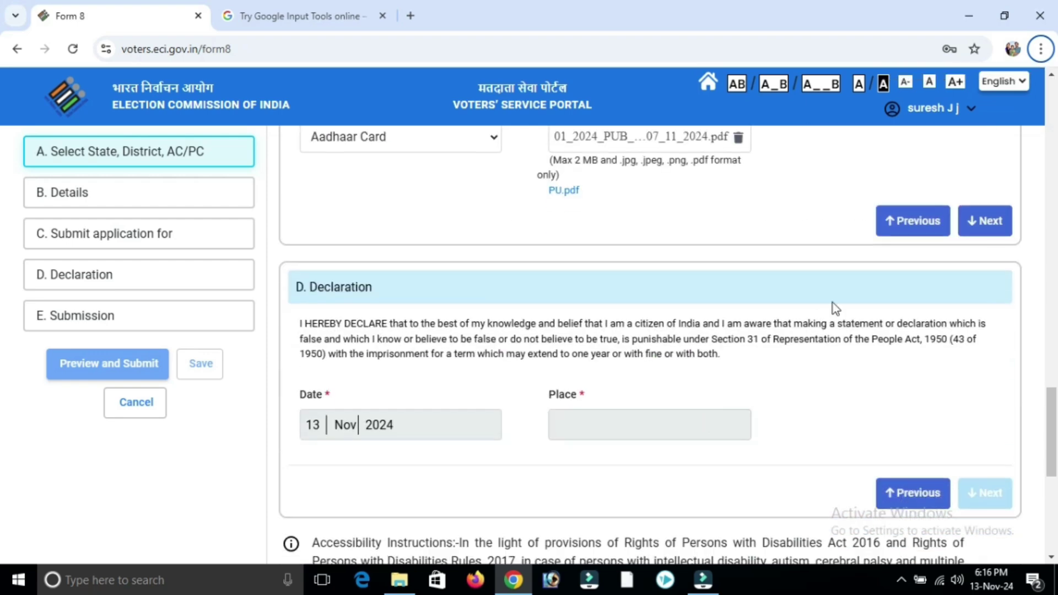
Step: Fill the Declaration's Place field with the town name
left_click(974, 223)
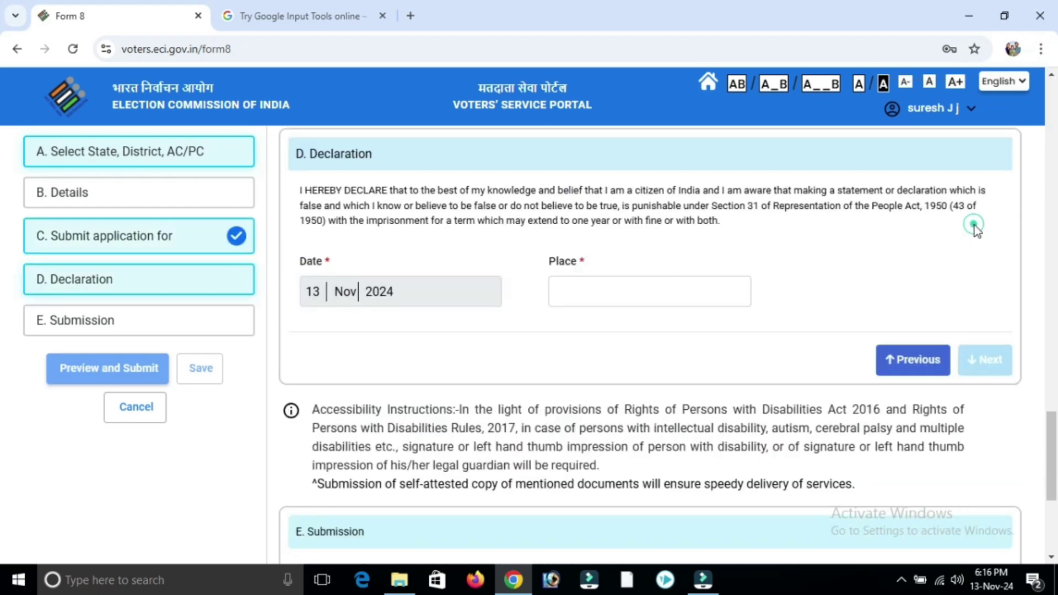
left_click(573, 279)
type("gu")
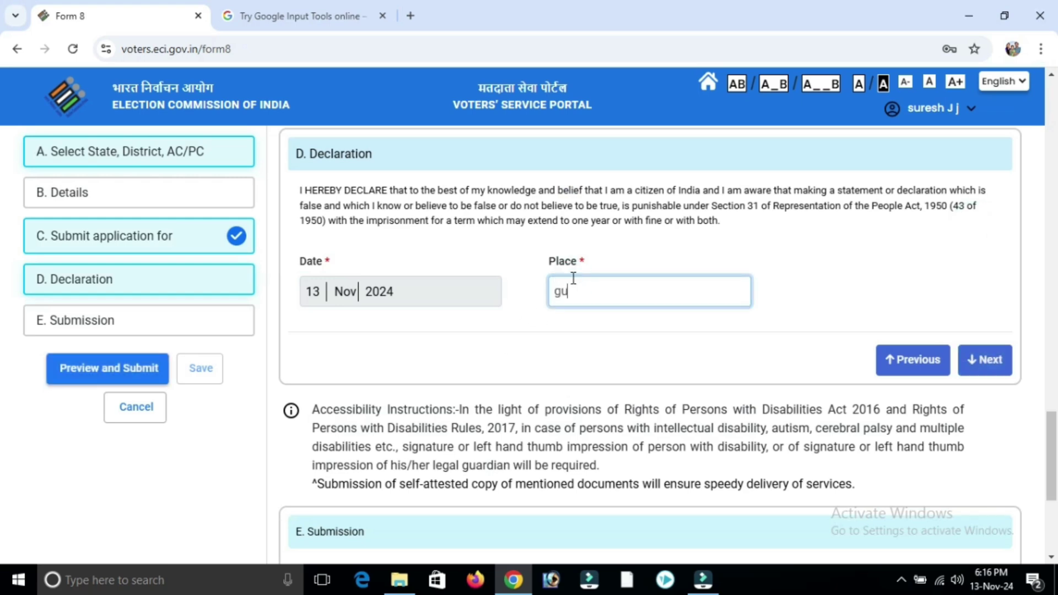
type("duvanchery")
left_click(981, 363)
Step: Enter the Submission captcha, then re-enter the new captcha after the first attempt fails
left_click(344, 419)
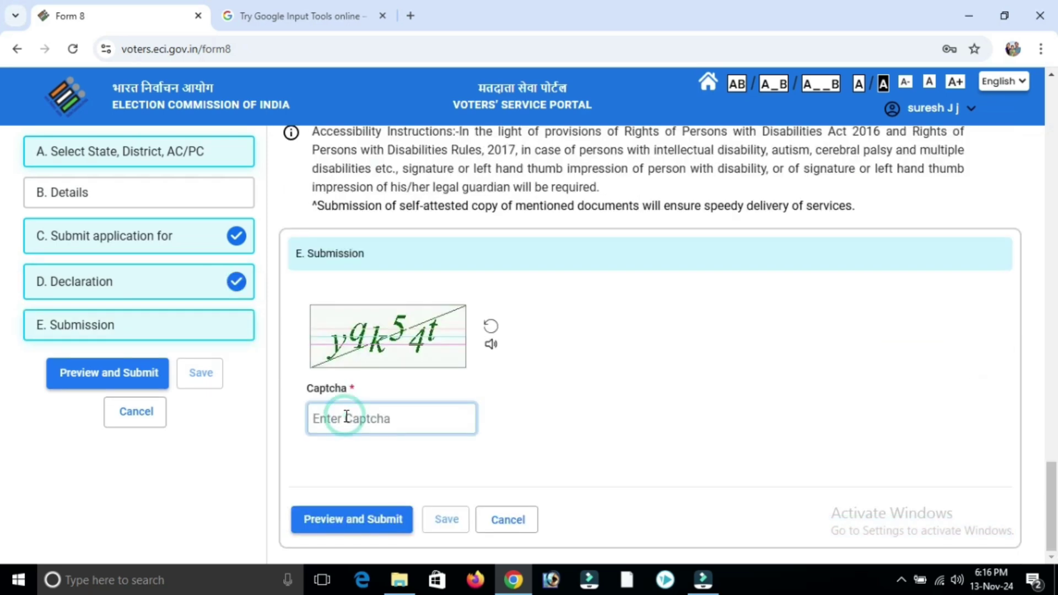
type("yqk54t")
left_click(340, 520)
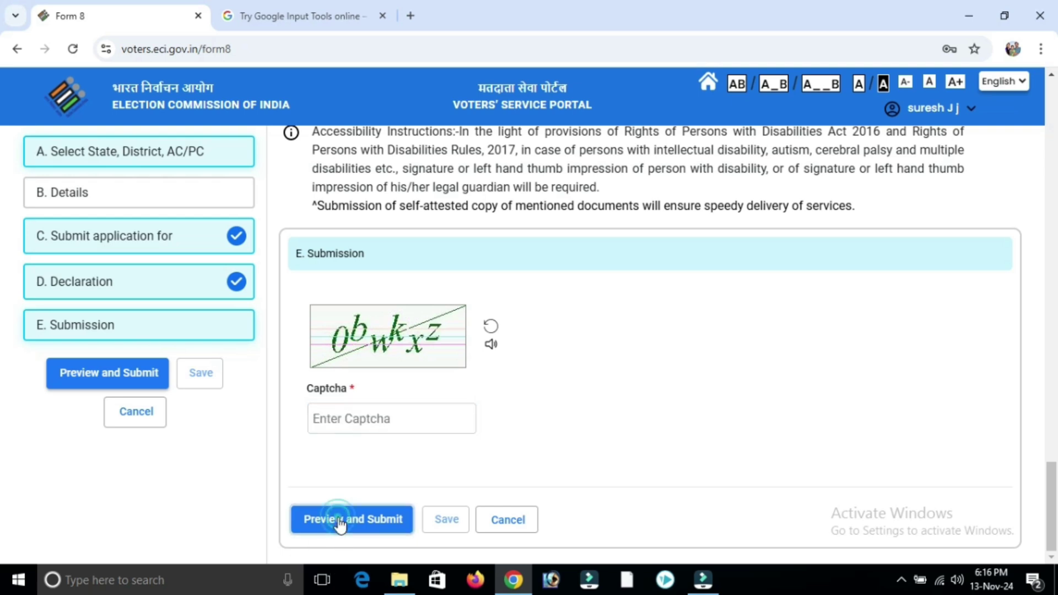
left_click(355, 414)
type("9")
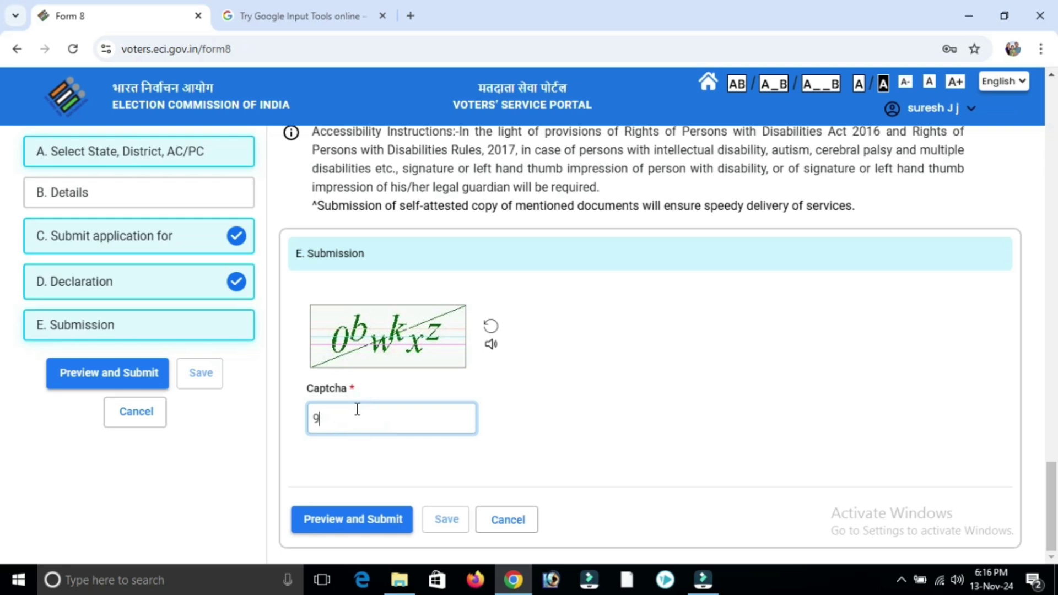
key("BackSpace")
type("0bwkxz")
Step: Open the Form 8 preview and review it through the declaration and acknowledgement receipt
left_click(355, 519)
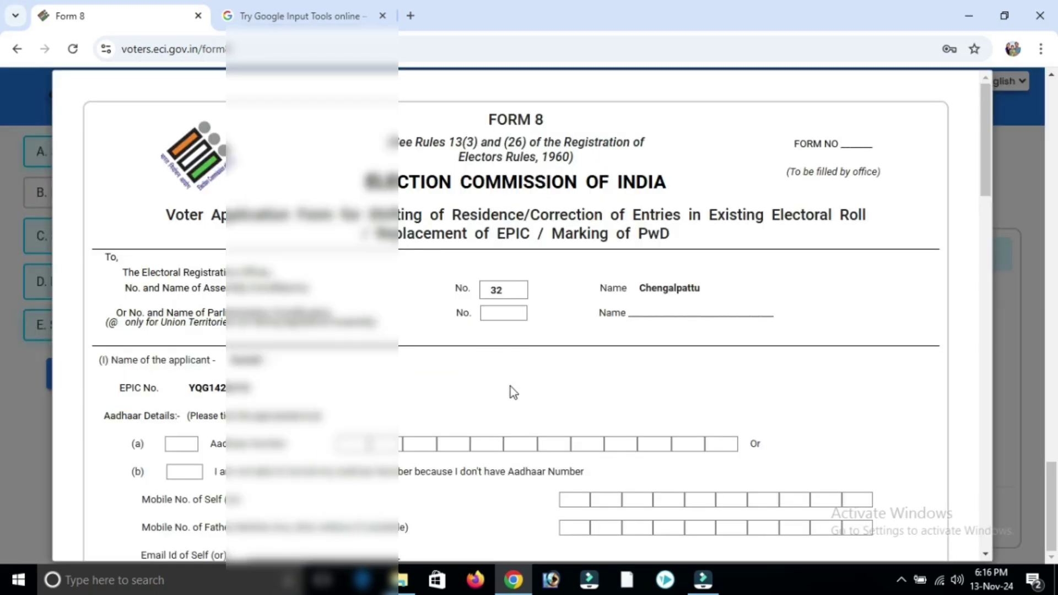
scroll(511, 385, "down", 20)
scroll(521, 376, "down", 5)
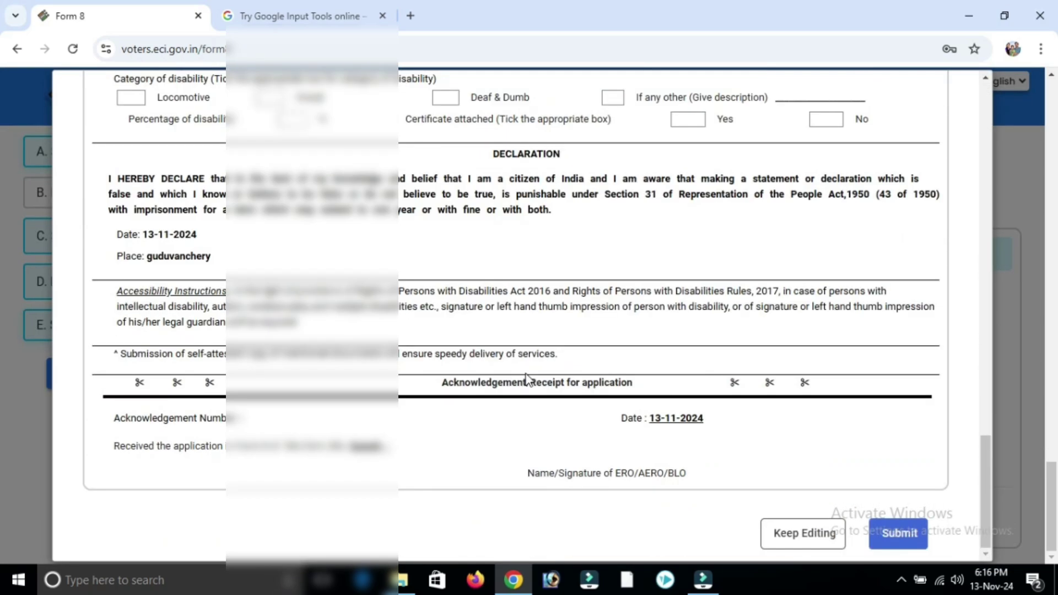